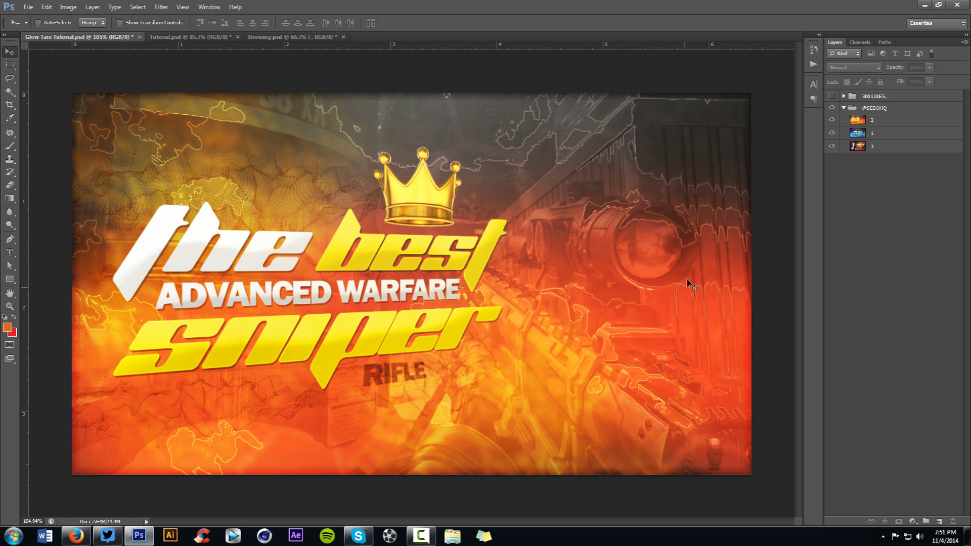
left_click(831, 120)
left_click(832, 134)
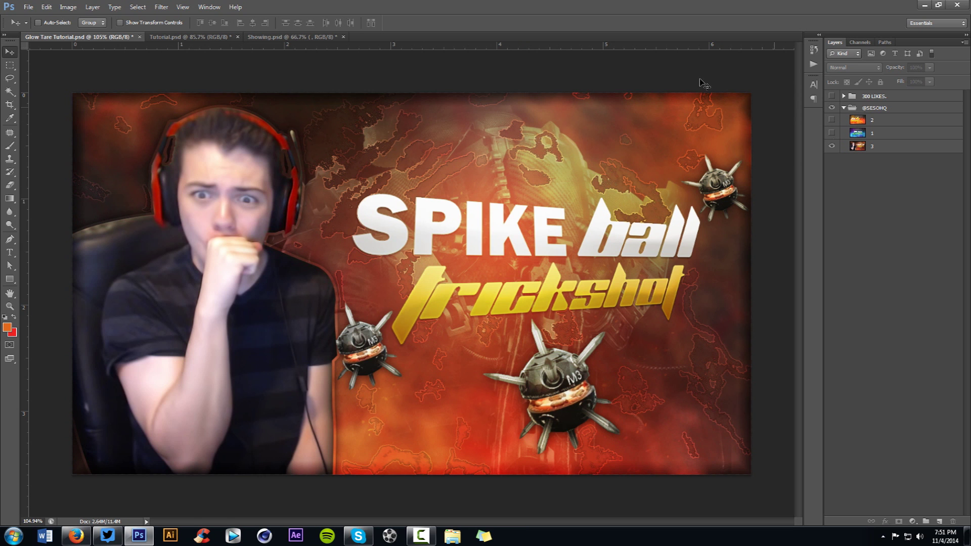
left_click(831, 133)
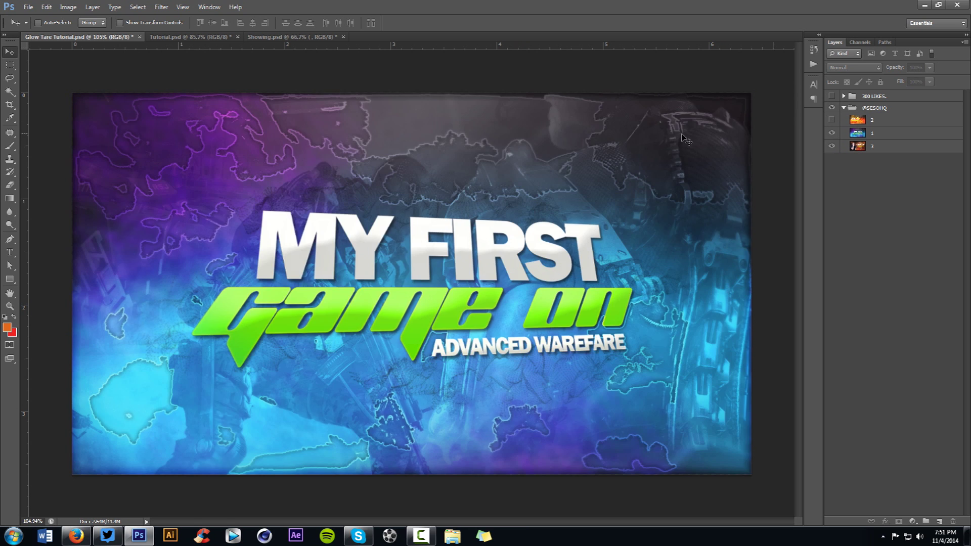
left_click(832, 133)
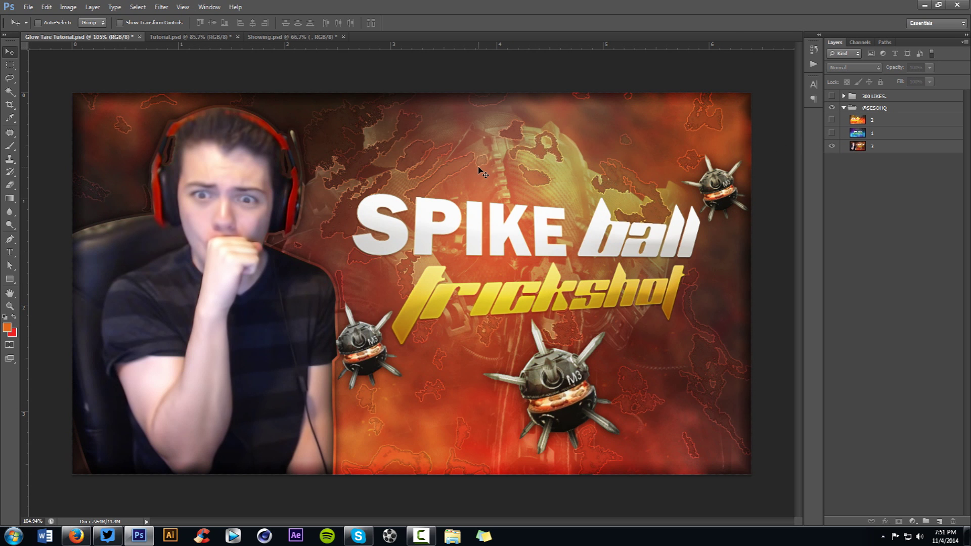
left_click(832, 120)
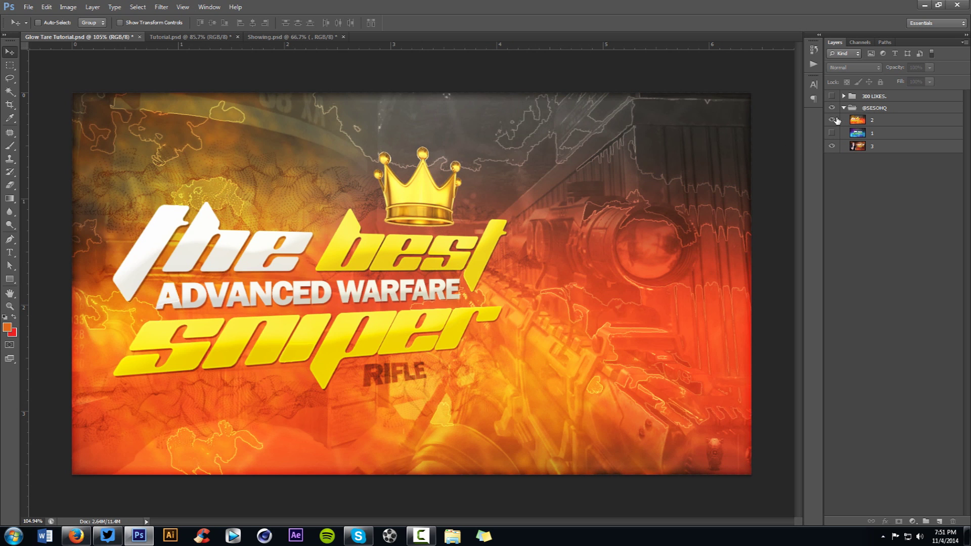
left_click(832, 120)
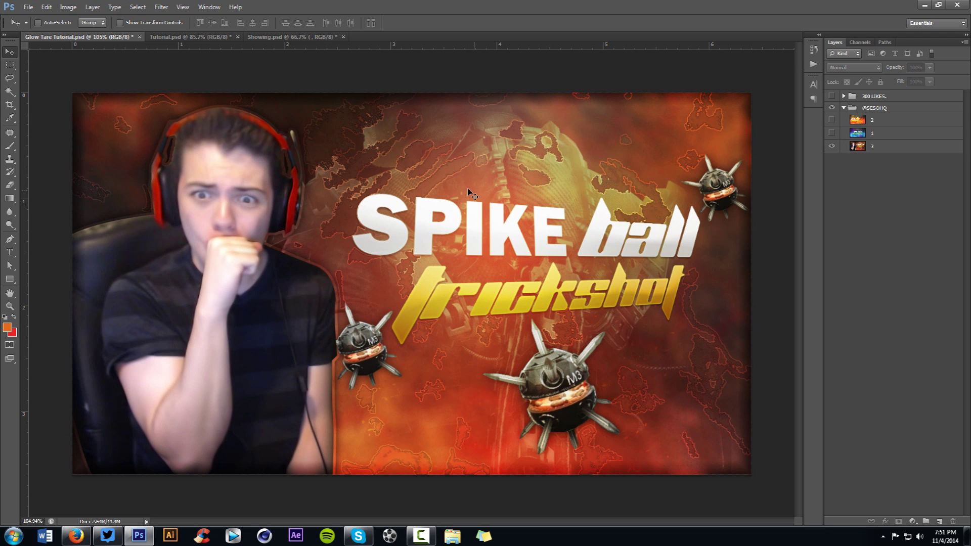
left_click(843, 108)
left_click(832, 96)
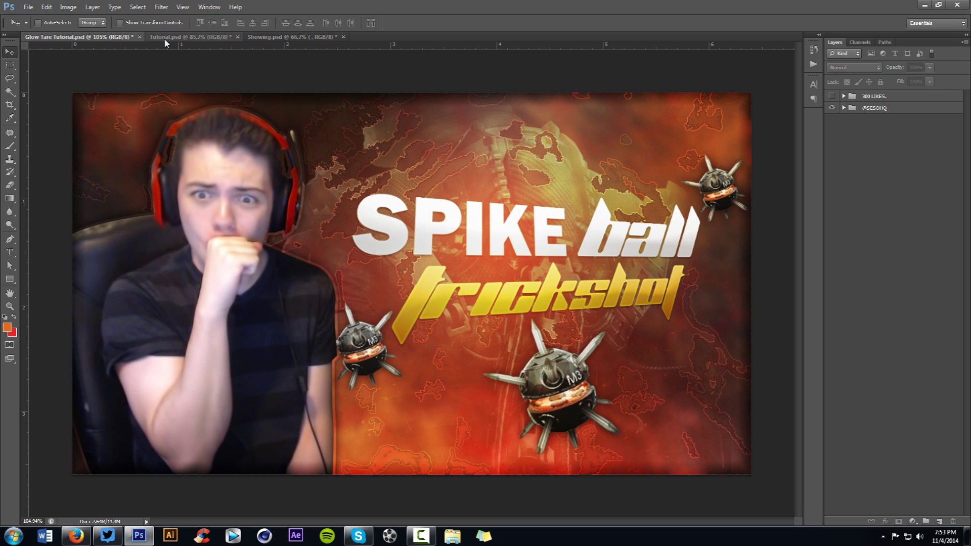
left_click(165, 40)
left_click(896, 128)
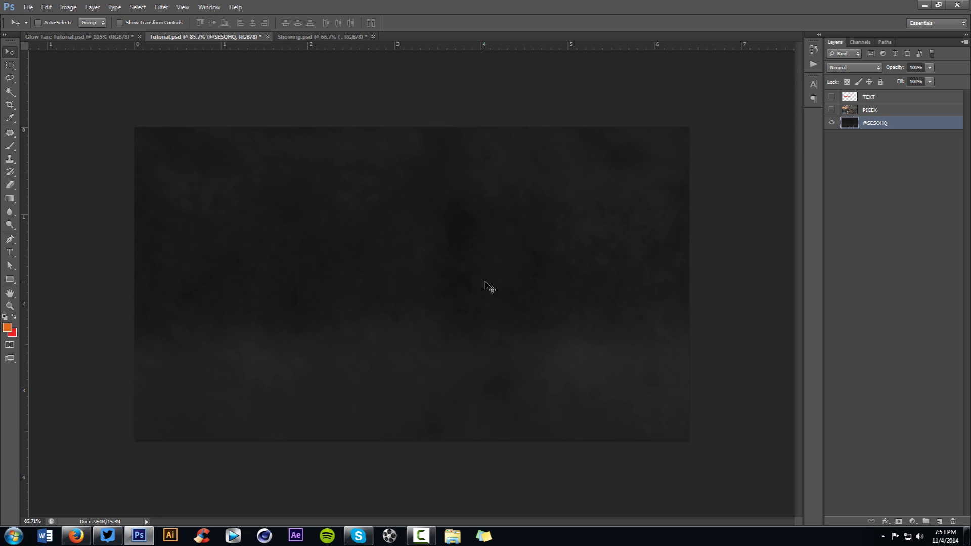
left_click(832, 110)
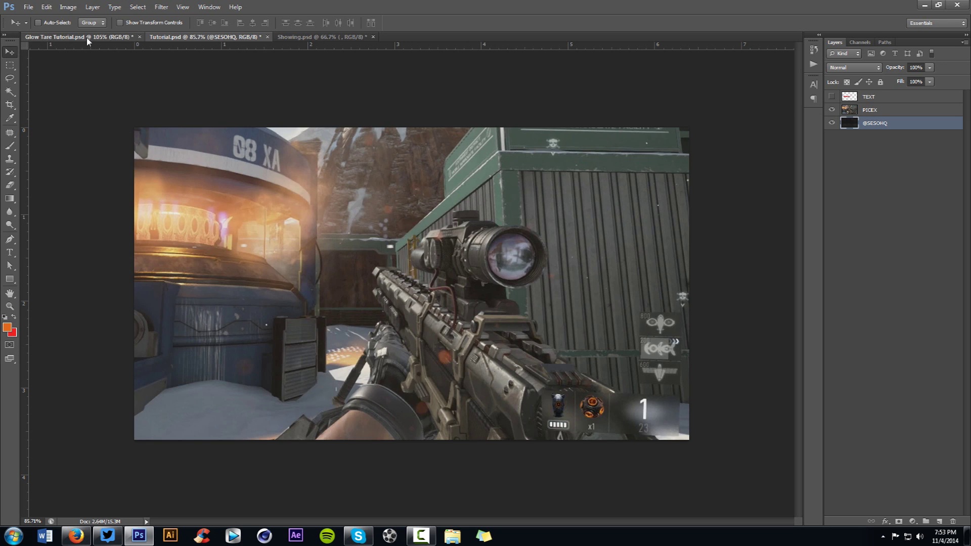
left_click(86, 37)
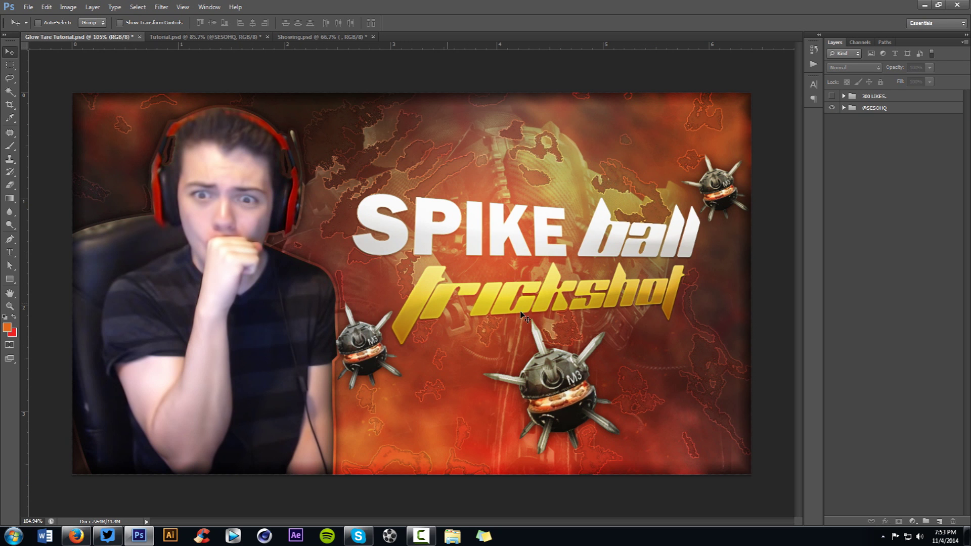
left_click(844, 108)
left_click(832, 120)
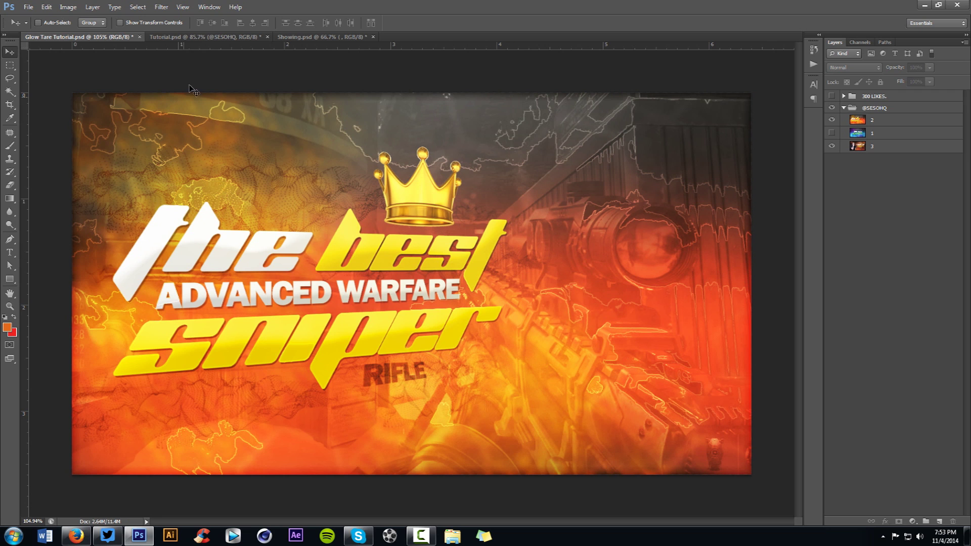
left_click(198, 41)
left_click(832, 110)
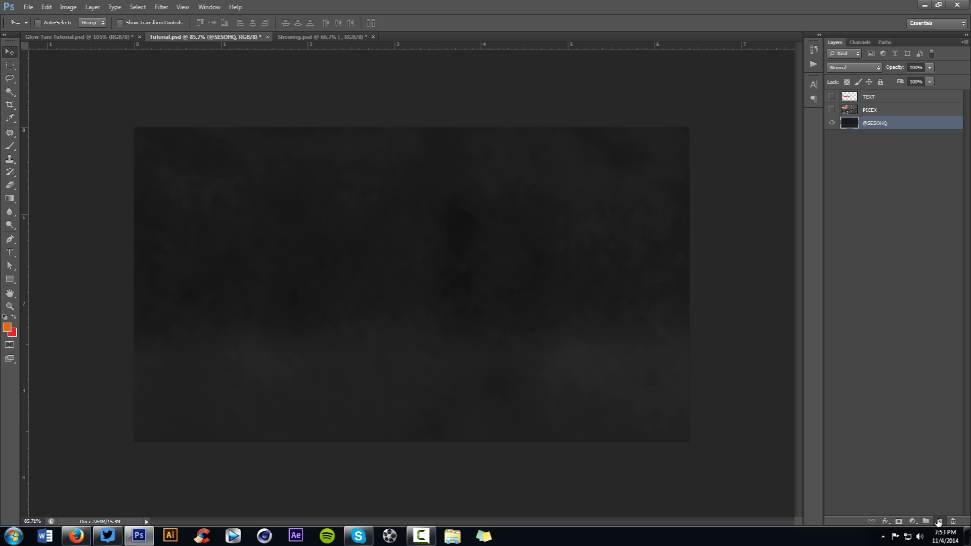
- Add a new layer and enlarge a soft brush to about 1035 px
left_click(939, 521)
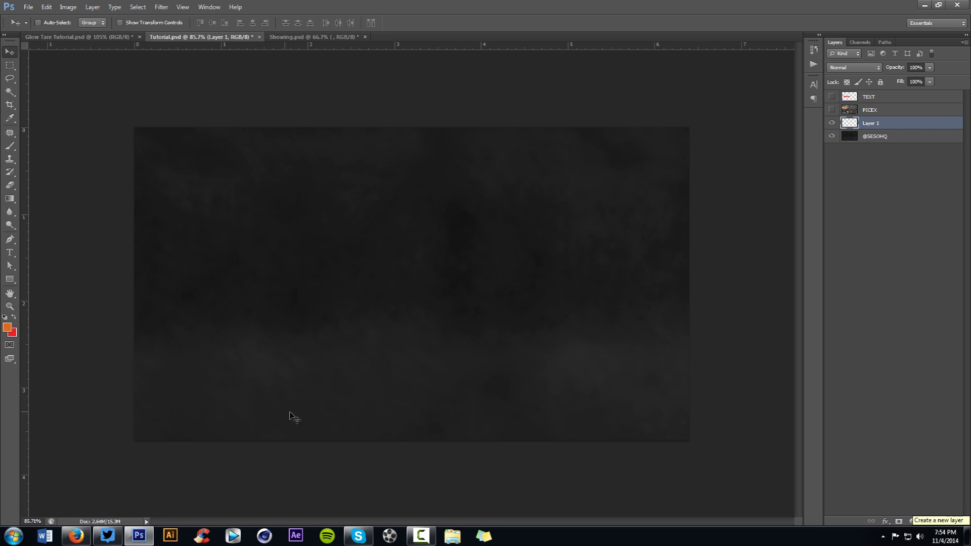
key("b")
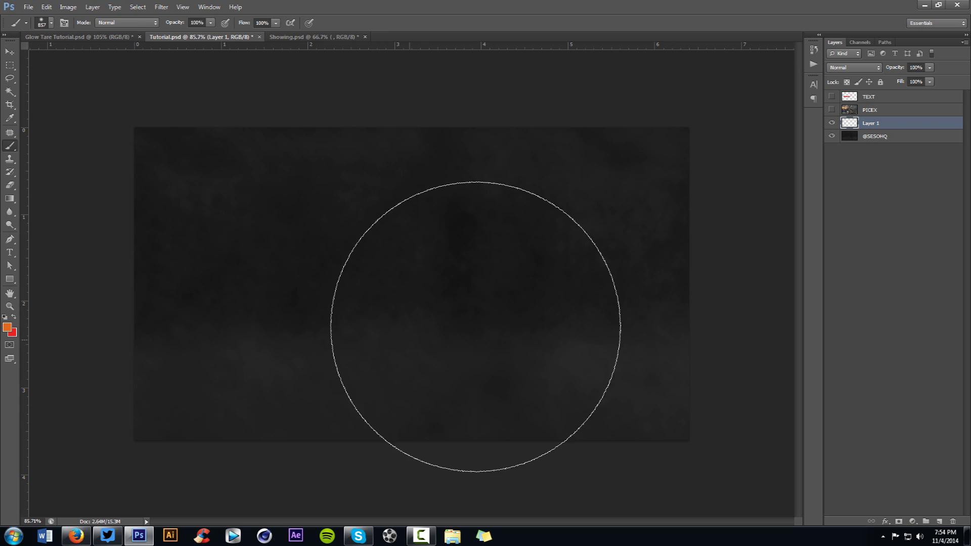
left_click(434, 358)
mouse_move(433, 358)
left_mouse_down()
mouse_move(413, 363)
mouse_move(435, 368)
left_mouse_up()
left_click_drag(436, 368, 445, 366)
mouse_move(344, 353)
left_mouse_down()
mouse_move(503, 336)
mouse_move(344, 337)
left_mouse_up()
- Set the foreground to red d82323 and paint a large soft glow across the lower centre
left_click(14, 317)
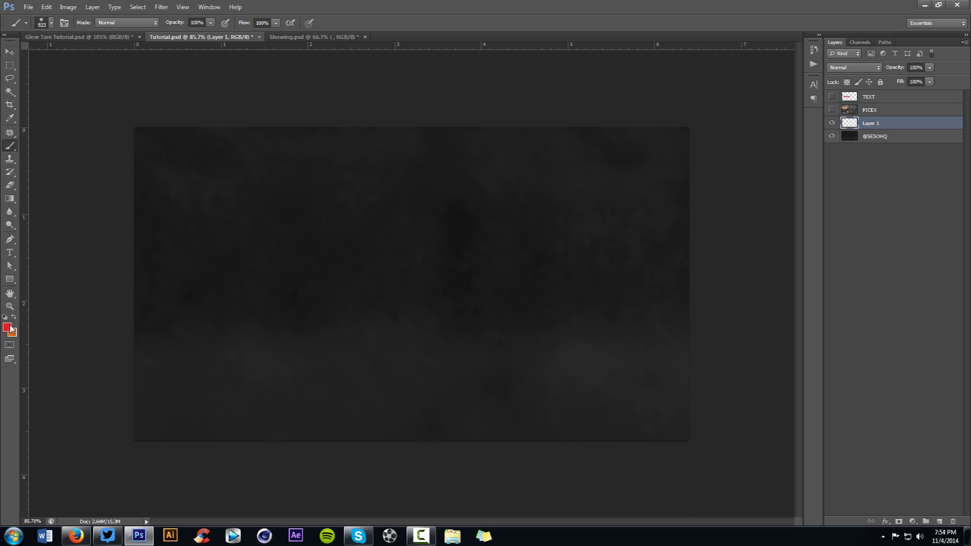
key("i")
left_click(7, 327)
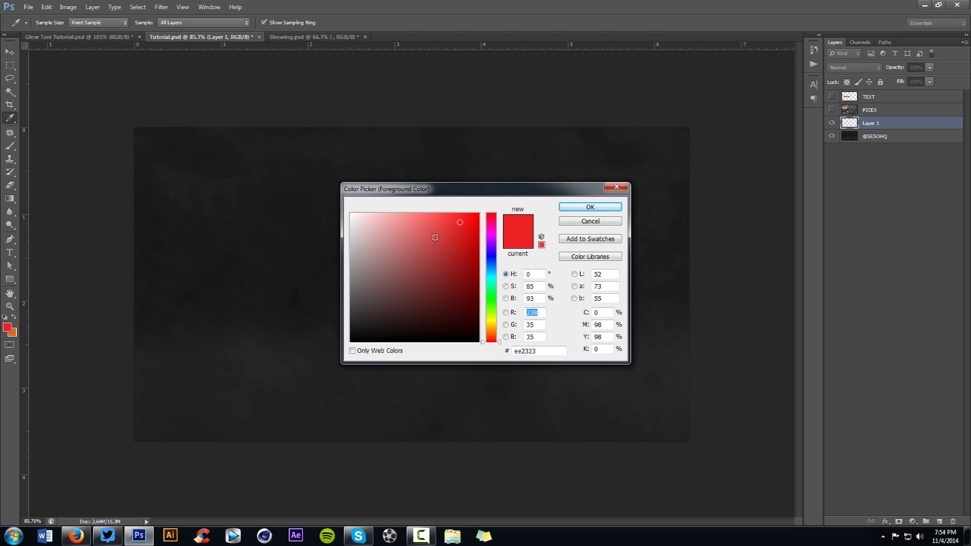
left_click_drag(456, 235, 459, 234)
left_click(587, 207)
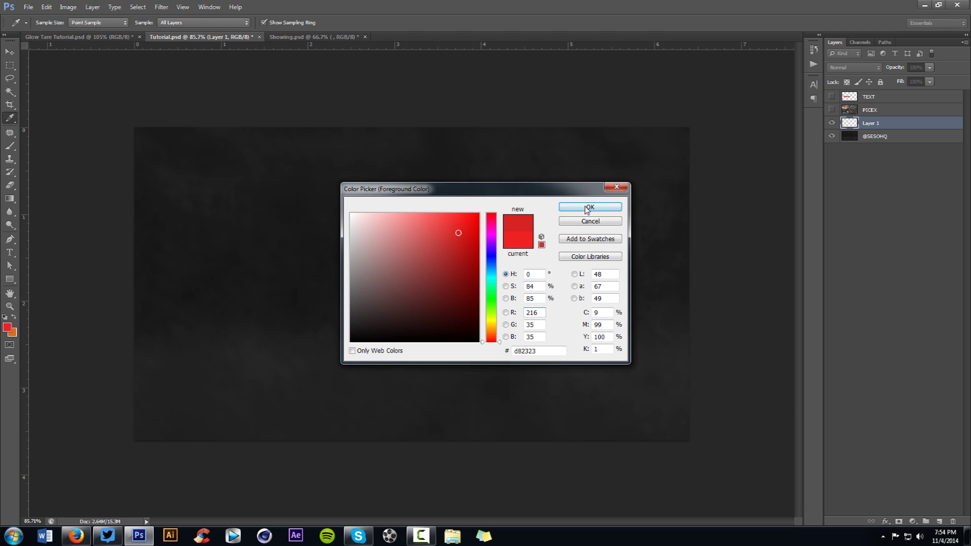
key("b")
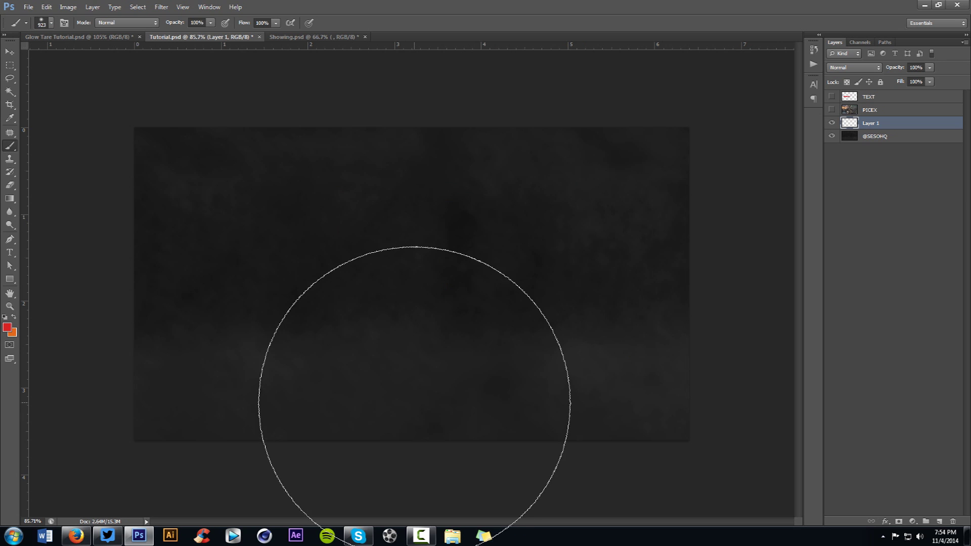
left_click_drag(415, 404, 423, 351)
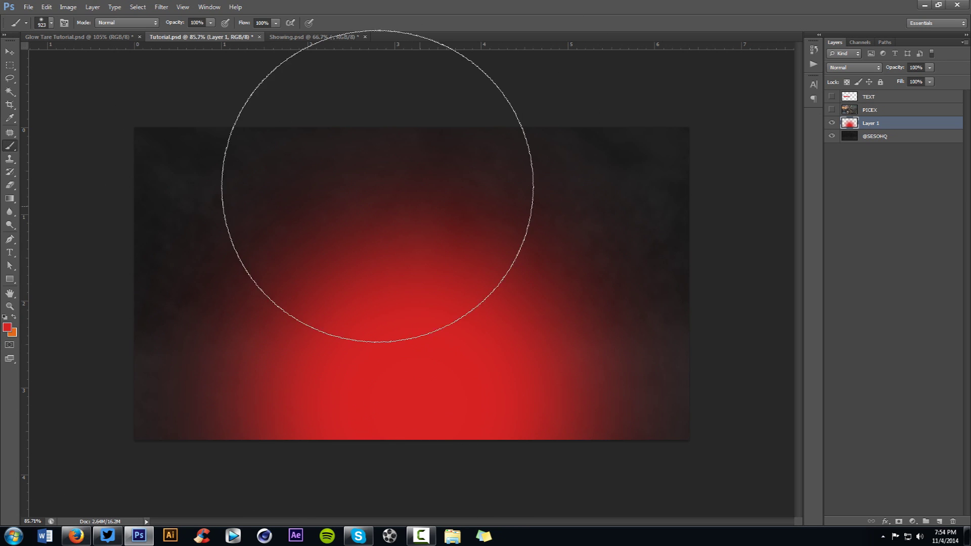
- Open the New document dialog from the File menu and cancel it
left_click(28, 7)
left_click(192, 73)
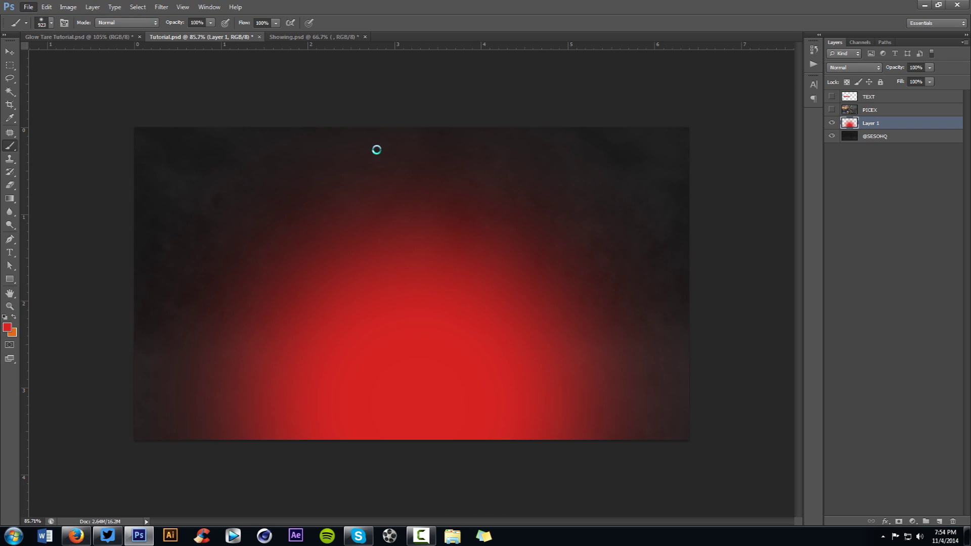
key("ctrl+n")
key("Tab")
key("Tab")
key("Tab")
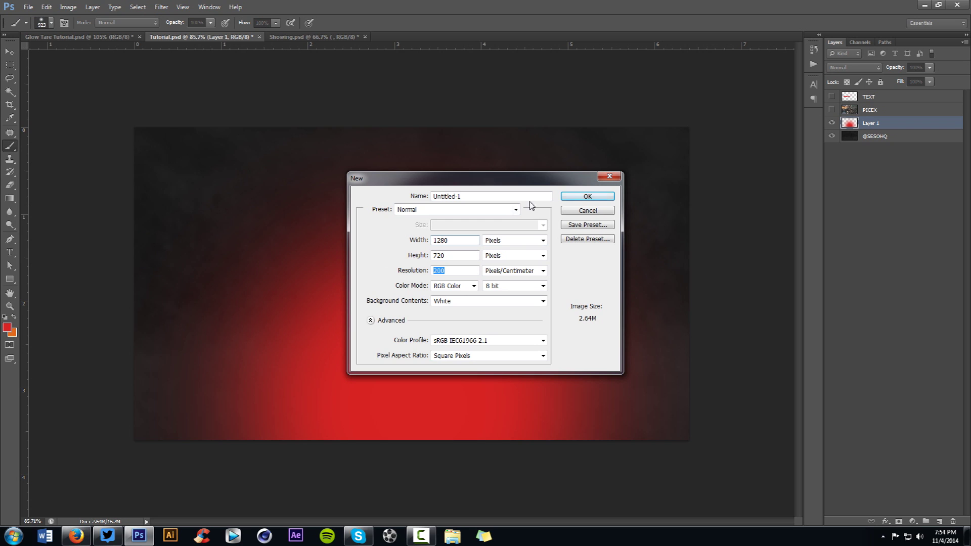
left_click(582, 211)
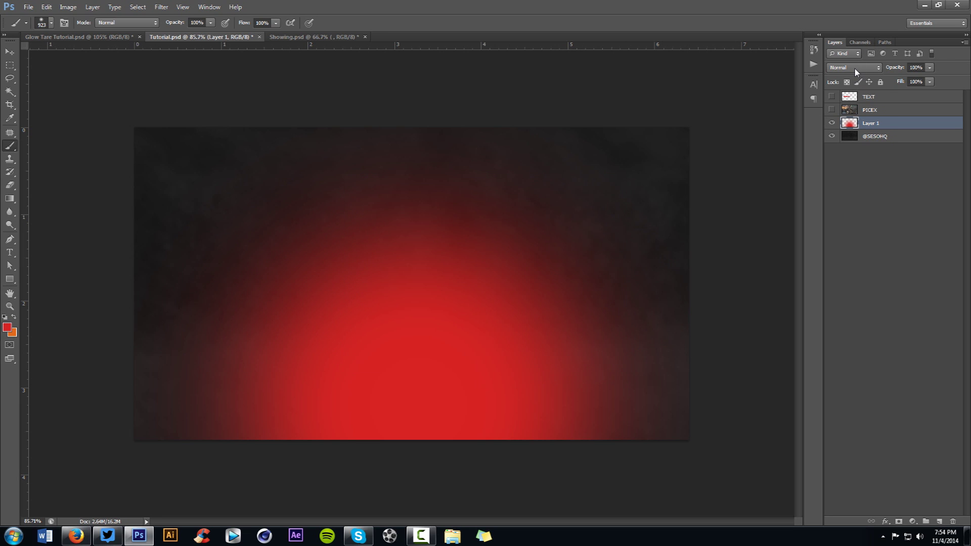
- Blend the red glow layer with Color Dodge and add a Hue/Saturation adjustment layer
left_click(854, 68)
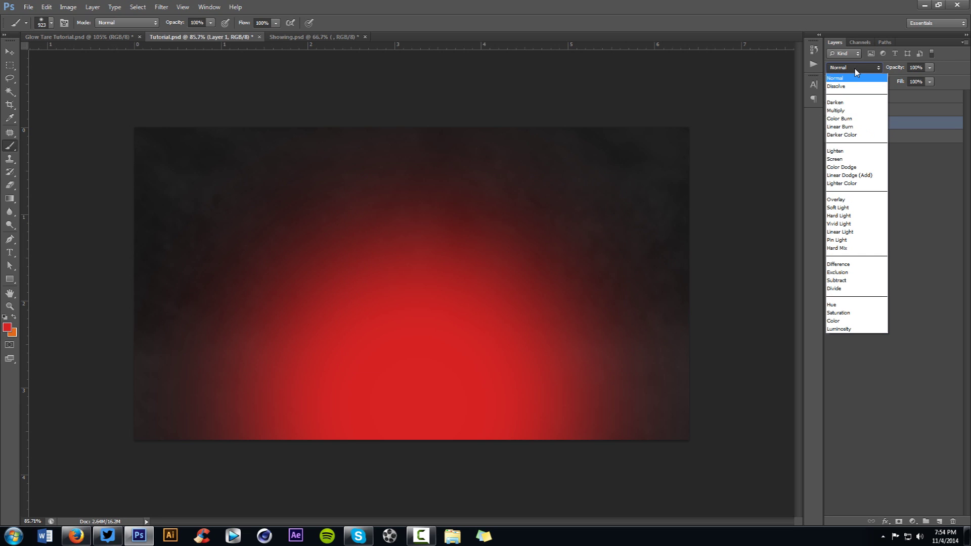
left_click(848, 168)
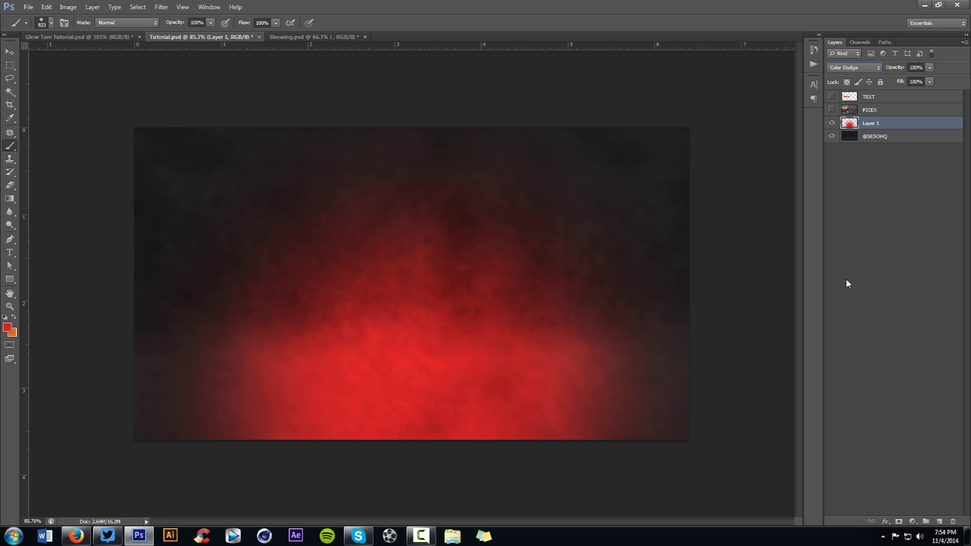
left_click(912, 522)
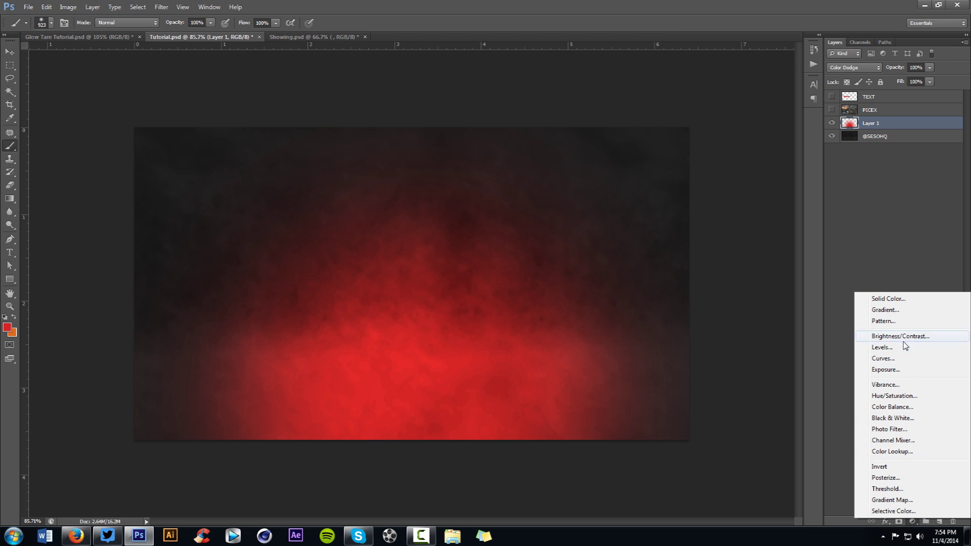
left_click(911, 397)
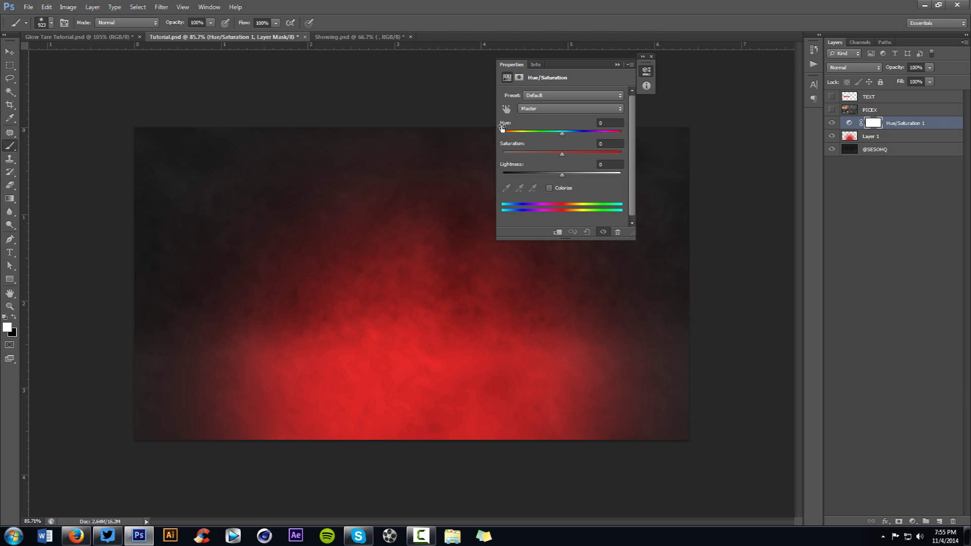
- Set the adjustment to Hue +3 and Saturation +5, then show the PICEX screenshot
left_click_drag(562, 154, 569, 155)
left_click_drag(566, 154, 564, 134)
left_click(529, 133)
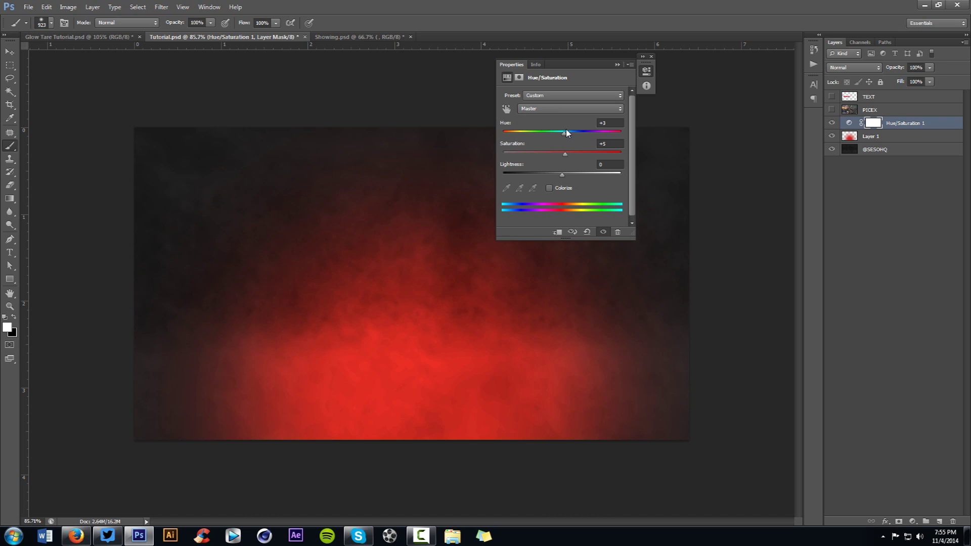
left_click(651, 56)
left_click(831, 110)
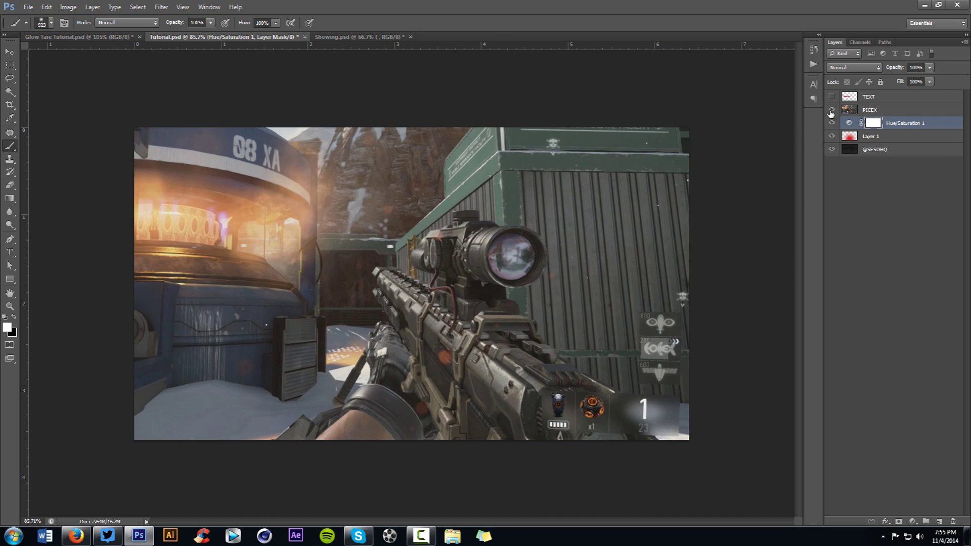
- Blend PICEX as Luminosity at 35% opacity, then view the Glow Tare Tutorial reference
left_click(898, 110)
left_click(853, 69)
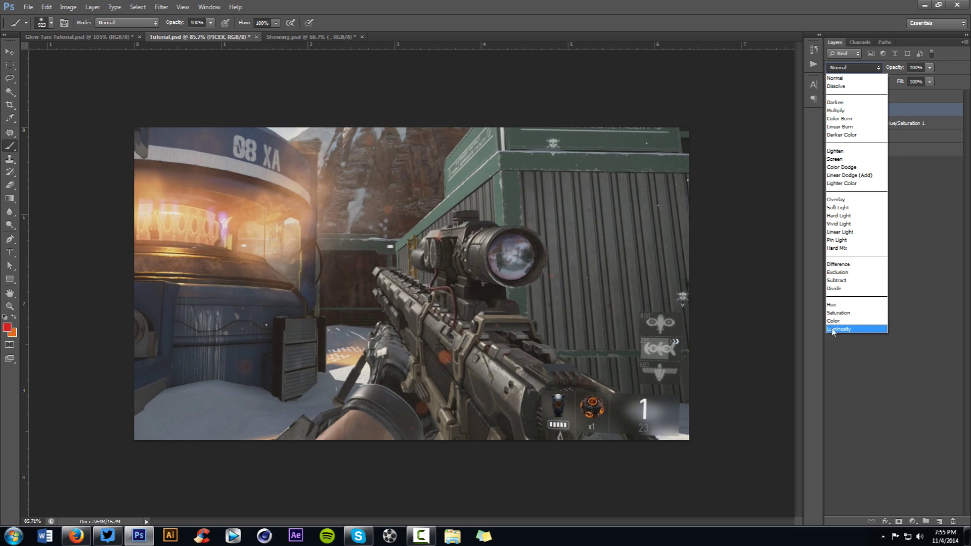
left_click(850, 329)
left_click(917, 68)
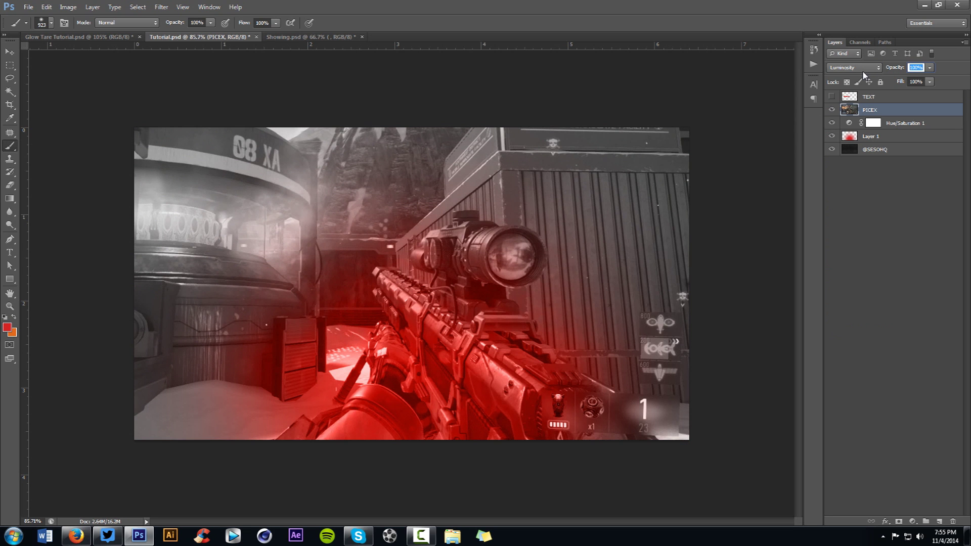
type("35")
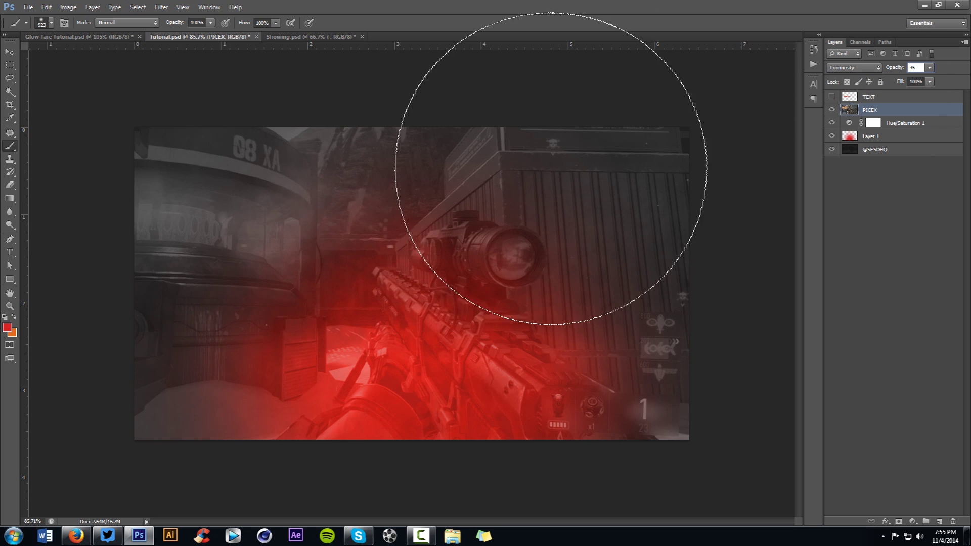
key("Return")
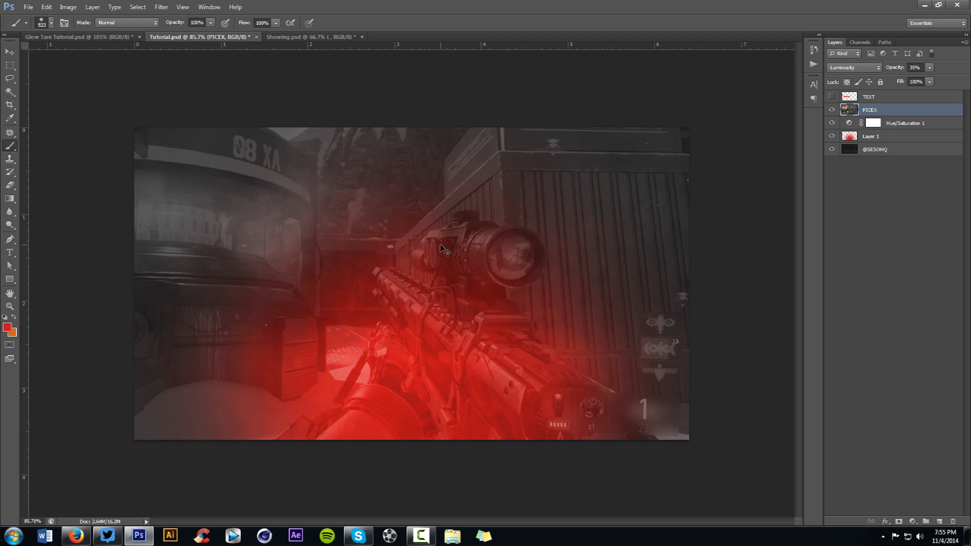
key("v")
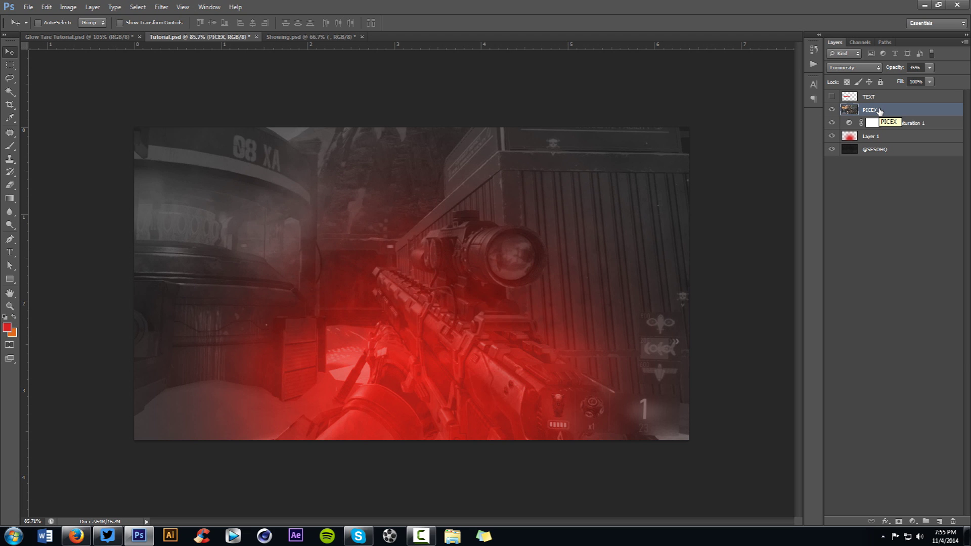
left_click(102, 37)
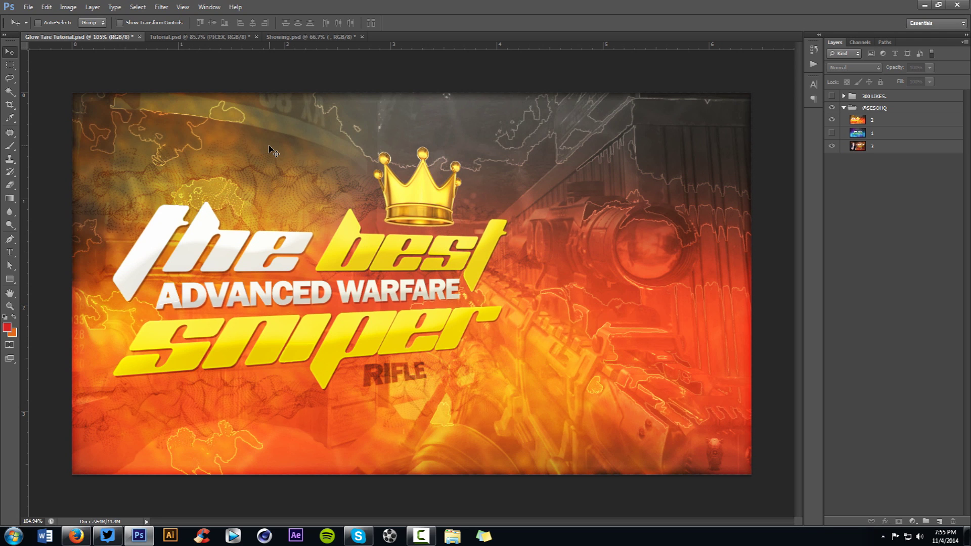
- Back in Tutorial.psd, add Layer 2 above PICEX and pick a brighter orange brush colour
left_click(193, 36)
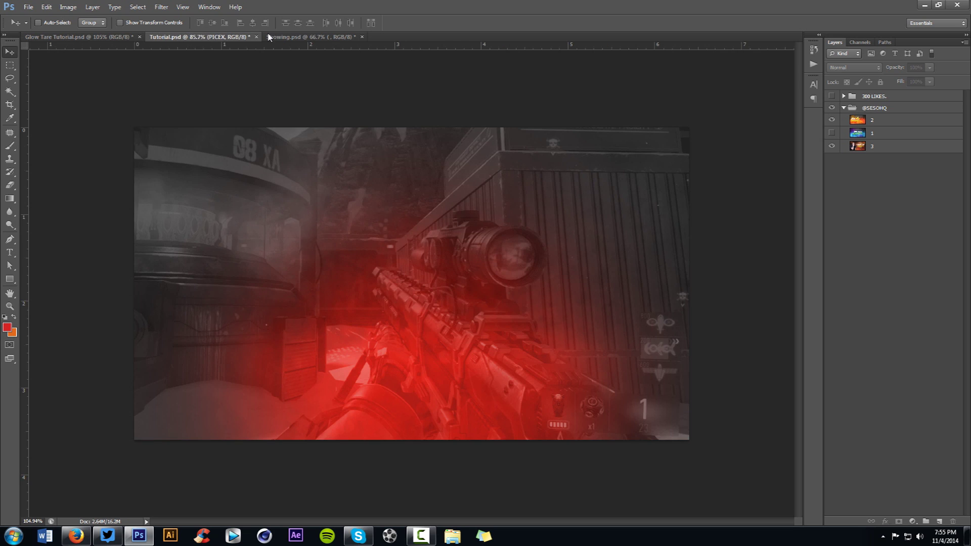
left_click(939, 522)
key("b")
left_click(14, 317)
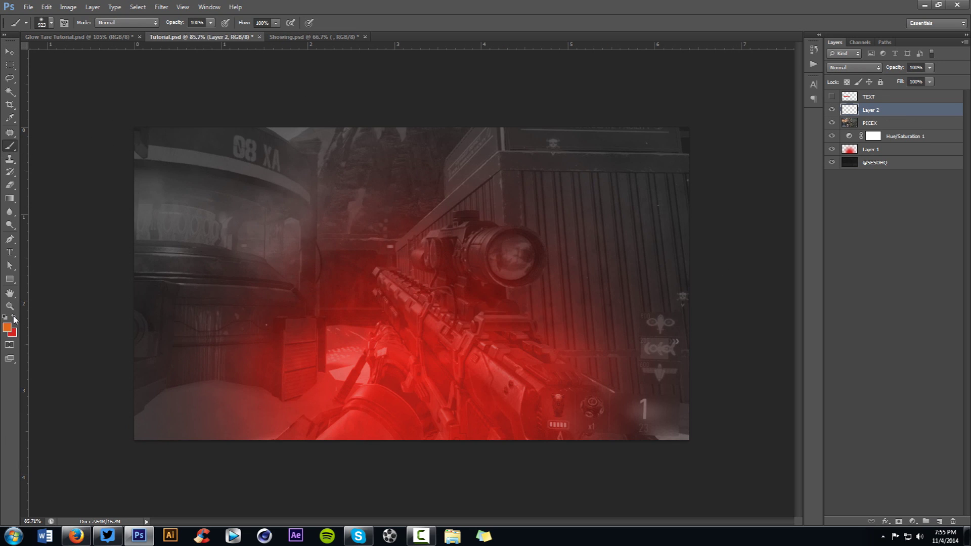
left_click(7, 327)
left_click(457, 223)
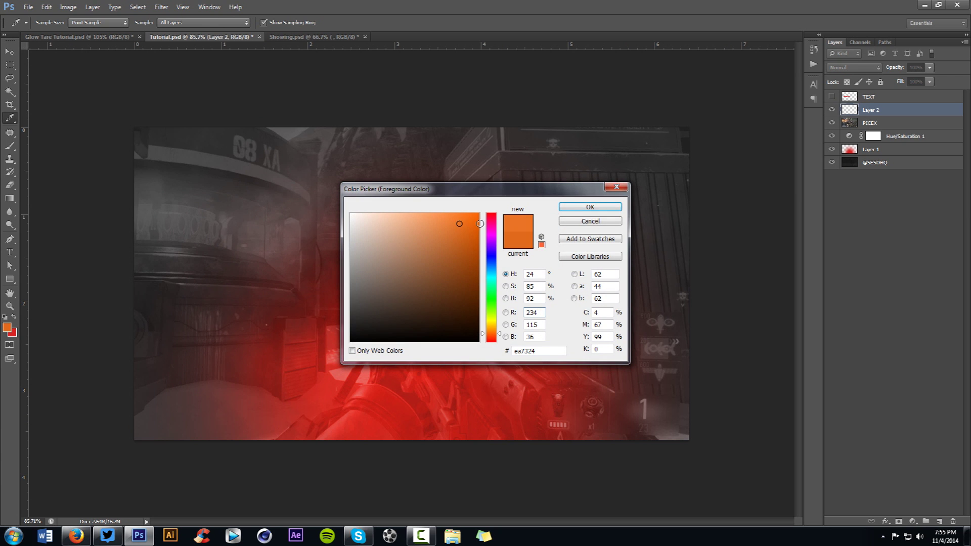
left_click(590, 207)
- Shrink the brush to about 472 px and dab soft orange glows around the image edges
mouse_move(640, 175)
left_mouse_down()
mouse_move(581, 182)
mouse_move(607, 181)
left_mouse_up()
left_click(587, 177)
left_click(603, 151)
left_click(565, 428)
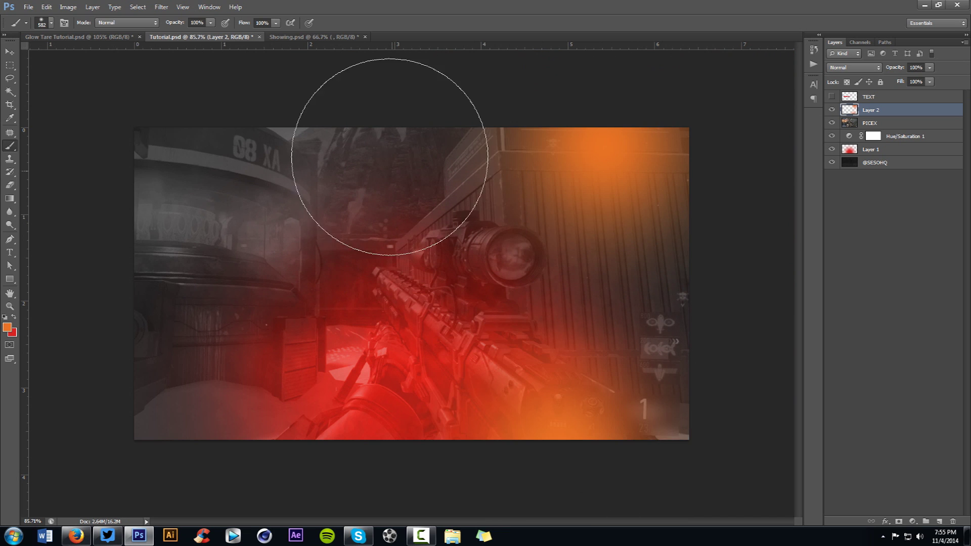
left_click(374, 136)
left_click(197, 404)
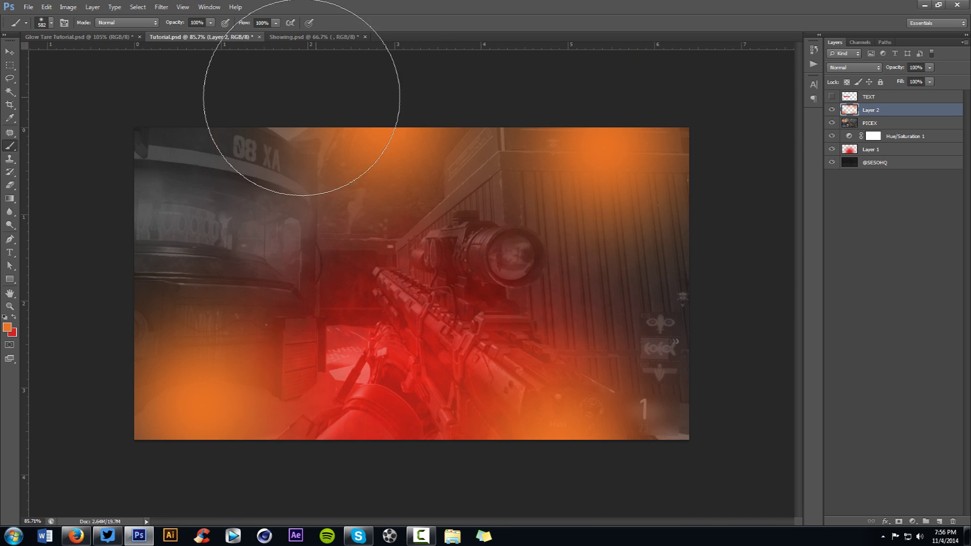
- Set the glow layer's blend mode to Color Dodge and its opacity to 50%
left_click(846, 68)
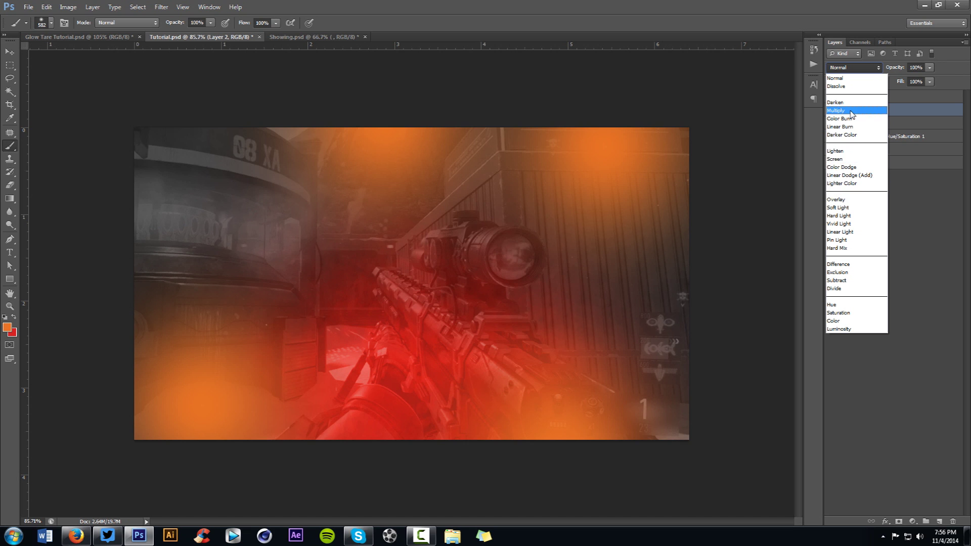
left_click(852, 111)
left_click(870, 68)
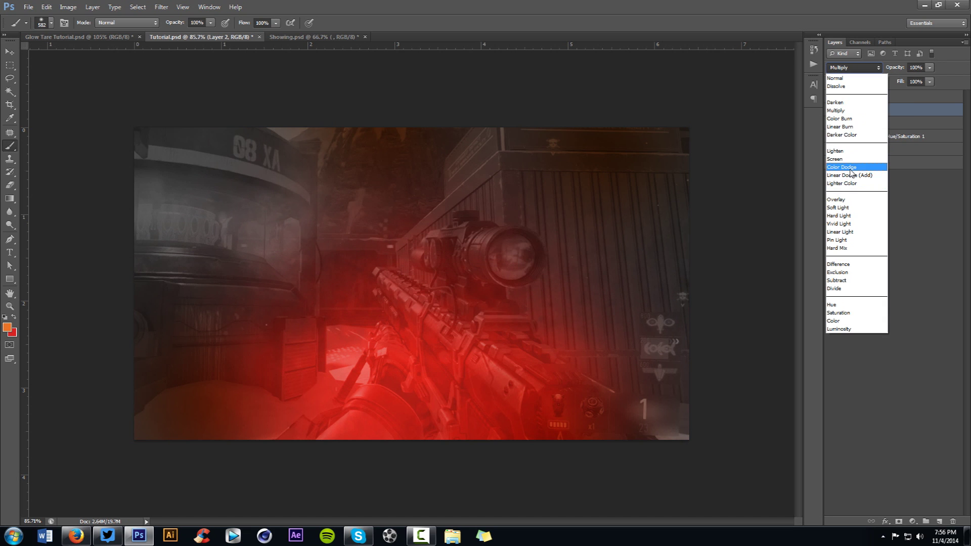
left_click(850, 170)
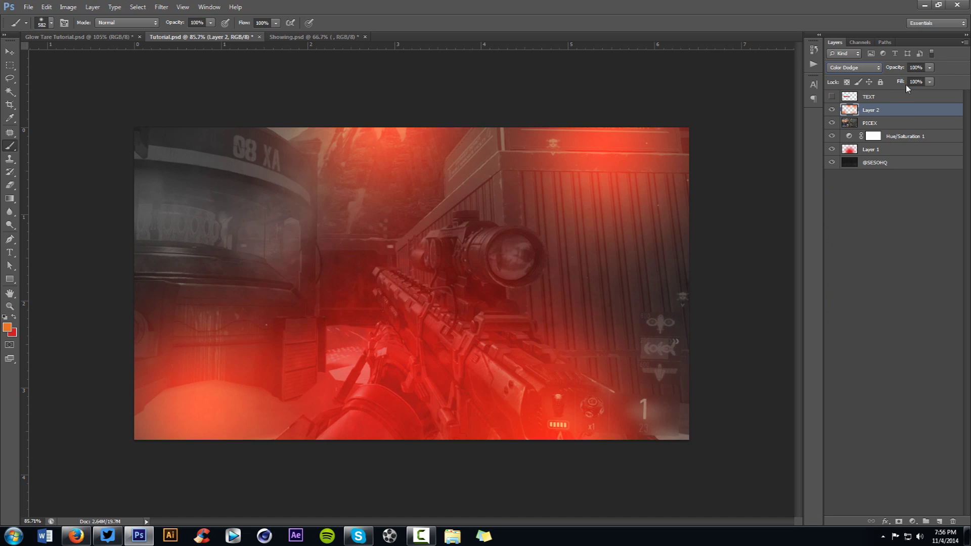
left_click(929, 68)
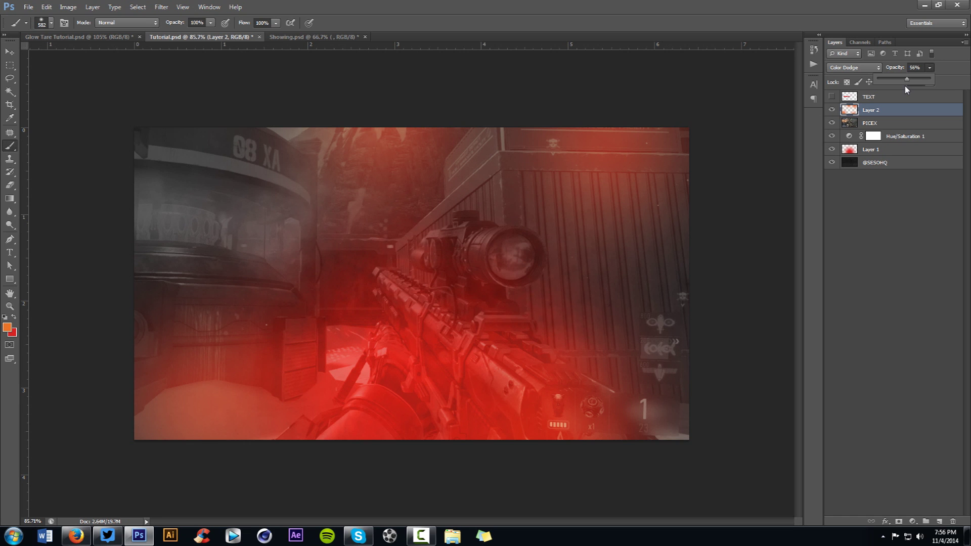
- On a new Layer 3, paint soft orange glows at the top-left and lower-right
left_click(939, 521)
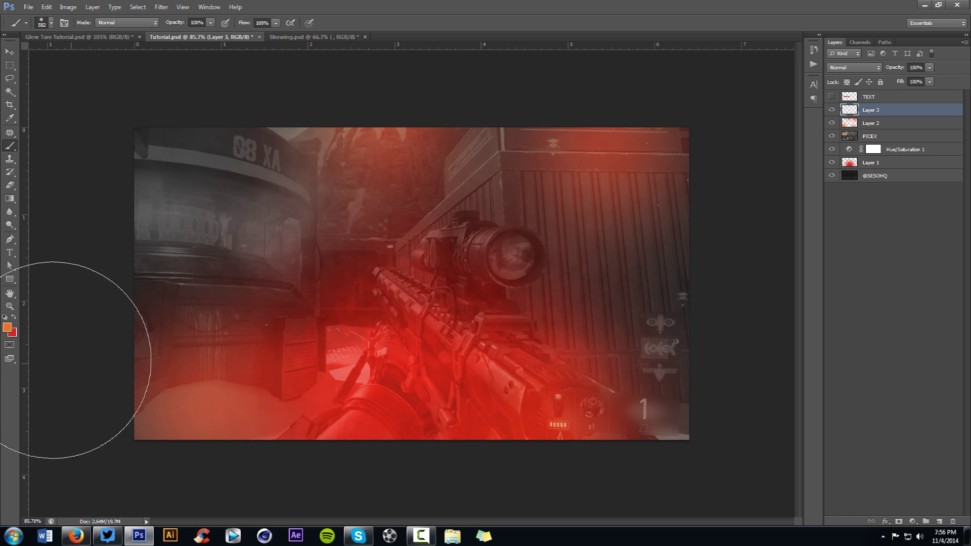
right_click(161, 218, "alt")
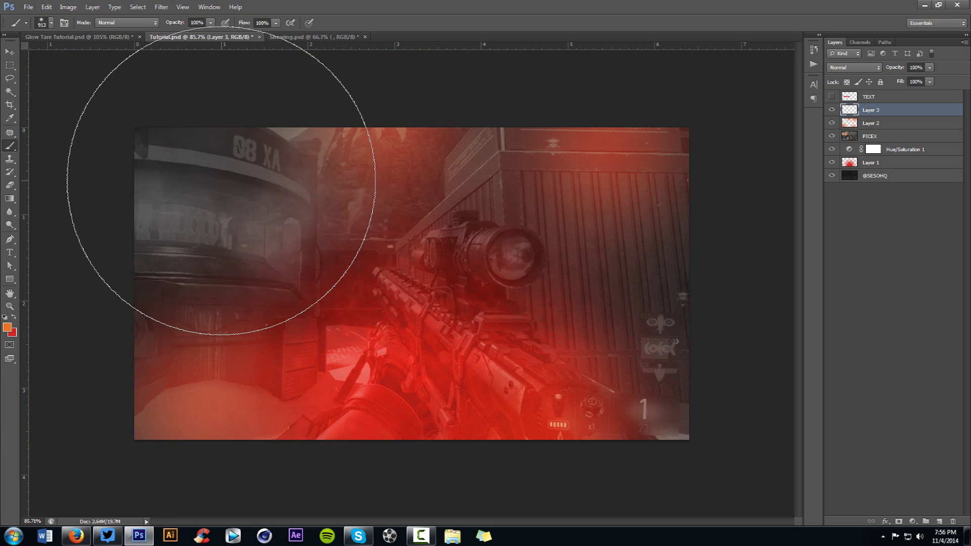
left_click(212, 183)
right_click(558, 340, "alt")
left_click(523, 439)
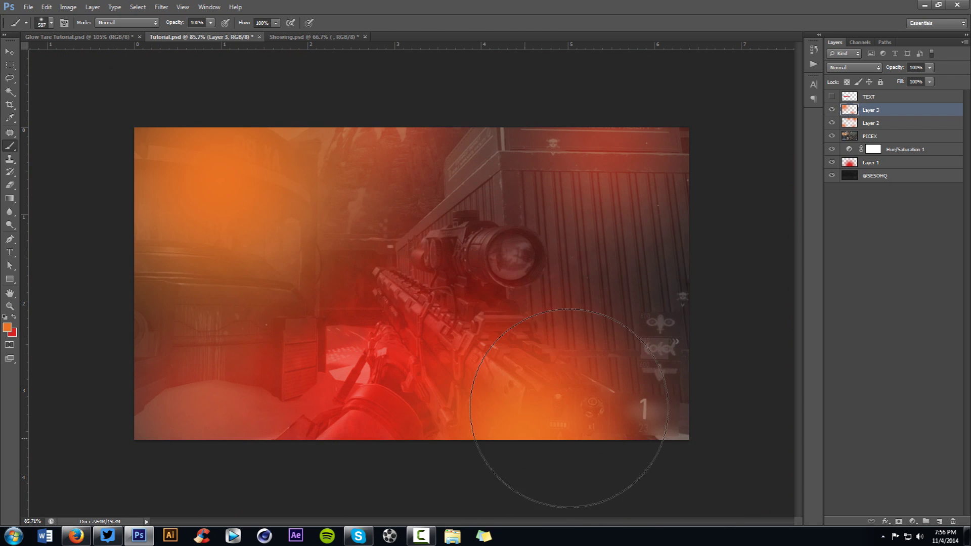
- Blend Layer 3 as Overlay at 33% opacity
left_click(854, 67)
left_click(836, 199)
left_click(931, 68)
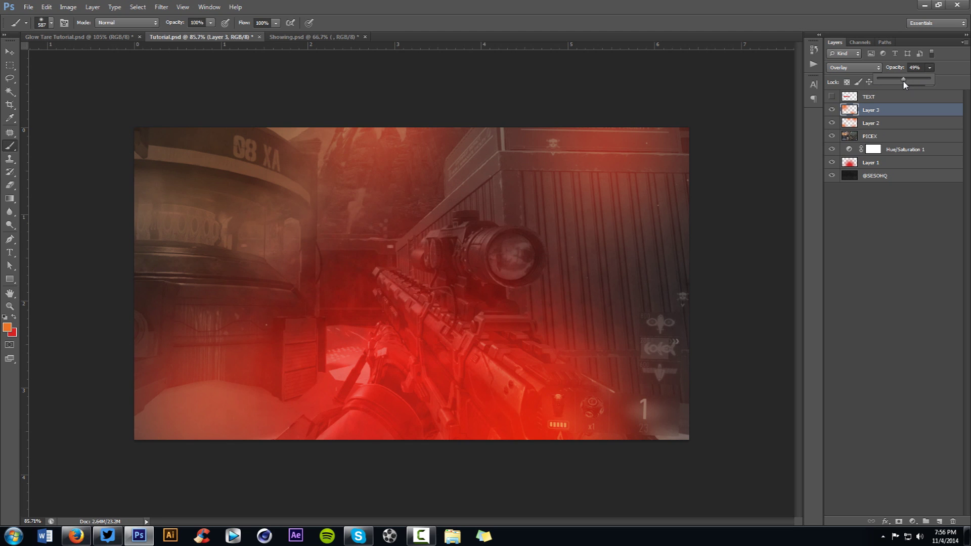
left_click_drag(893, 80, 894, 80)
left_click(899, 111)
- Add Layer 4, choose the 651 px hexagon brush and set the paint colour to white
left_click(941, 522)
right_click(500, 319)
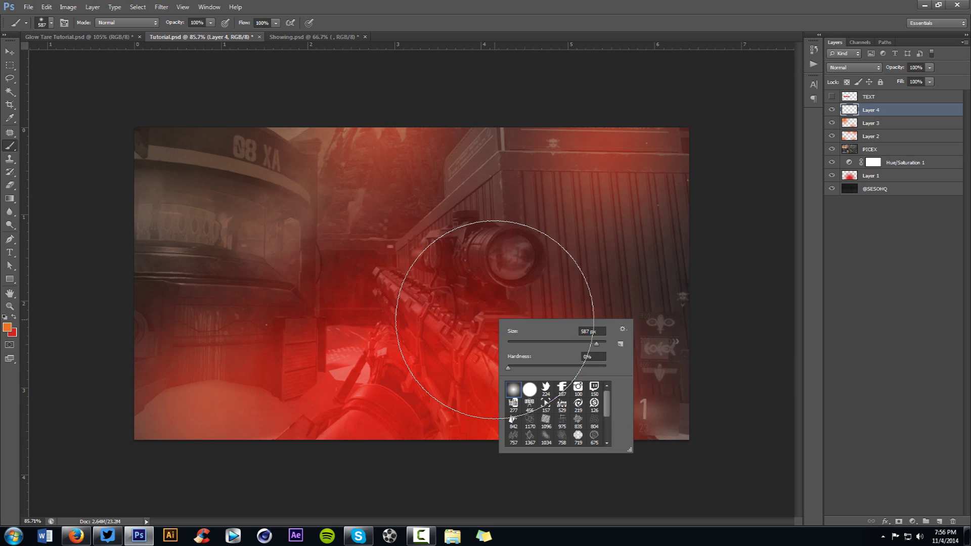
scroll(555, 431, "down", 2)
left_click(530, 438)
left_click(8, 328)
left_click_drag(351, 271, 352, 217)
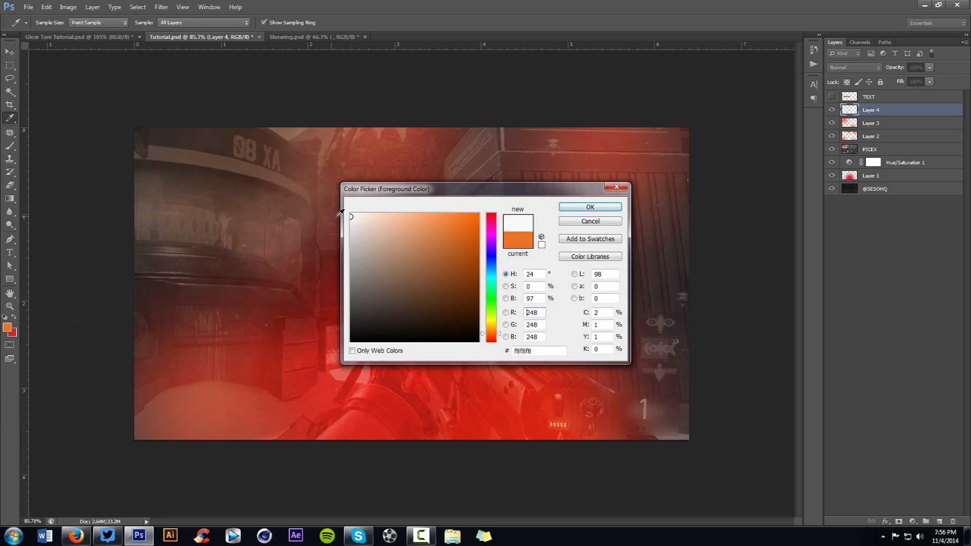
left_click(585, 208)
- Stamp white hexagons in all four corners and compare with the Glow Tare reference
left_click(581, 398)
left_click(551, 135)
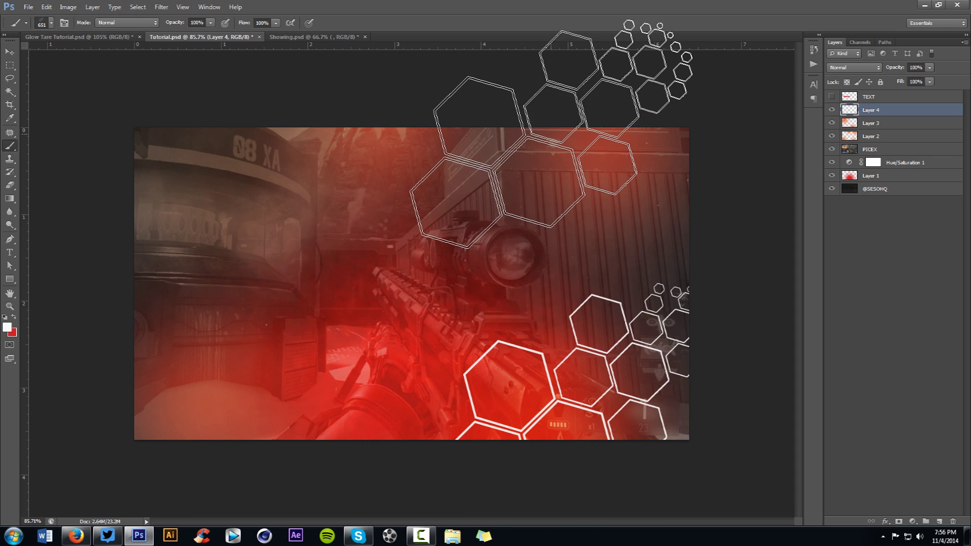
left_click(243, 445)
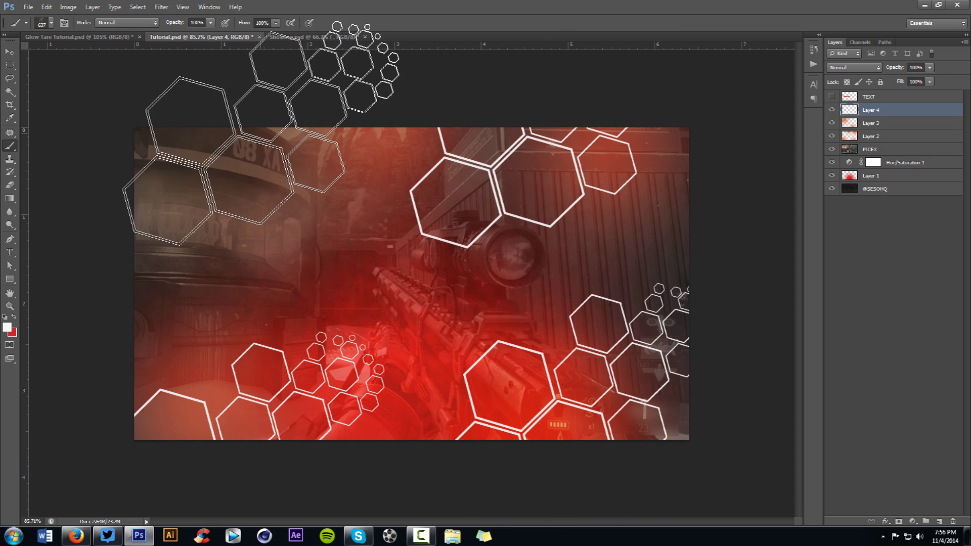
left_click(263, 134)
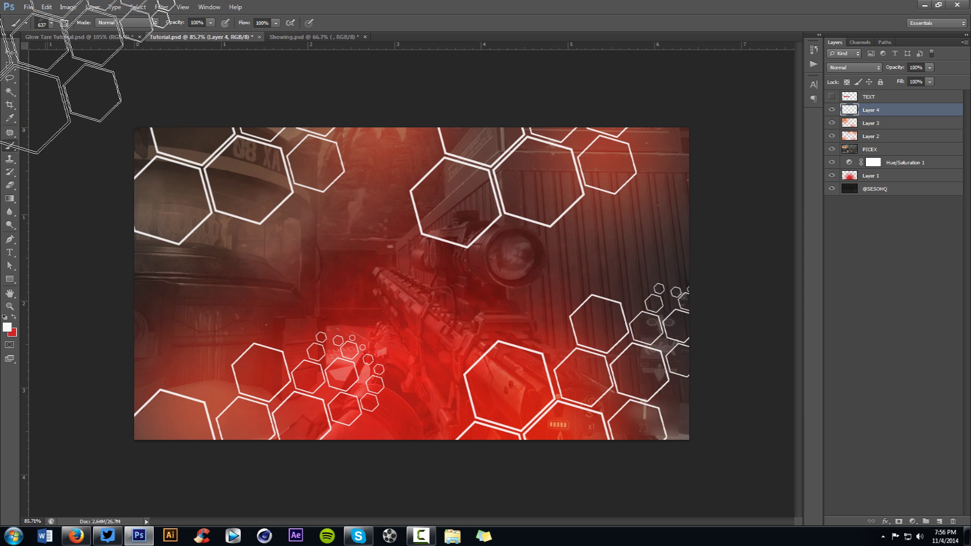
left_click(78, 37)
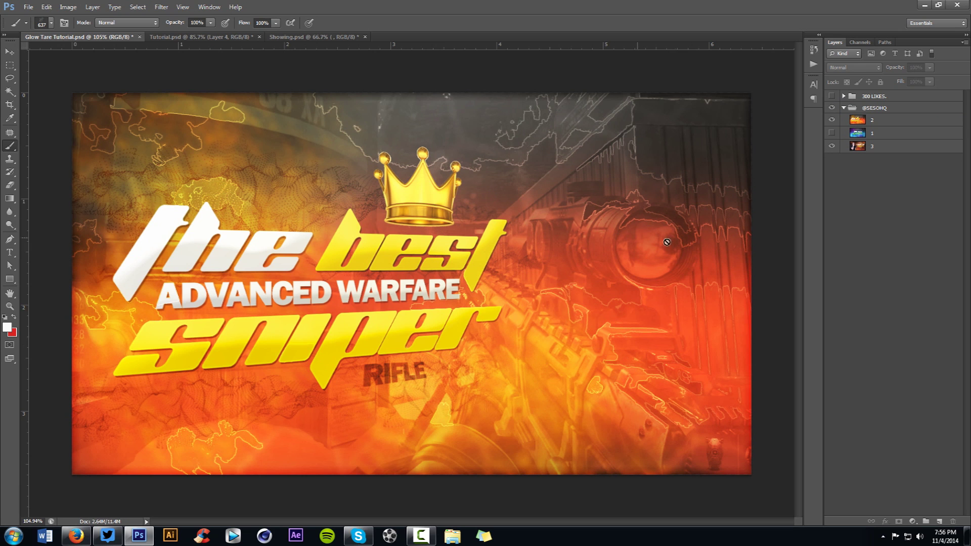
left_click(182, 37)
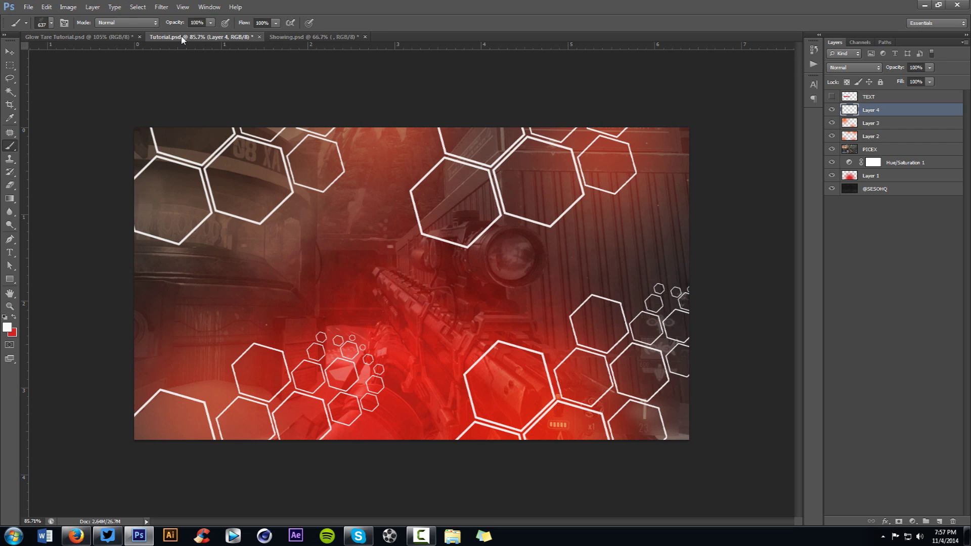
left_click(161, 7)
- Apply a 5-pixel Gaussian Blur to the hexagons and blend the layer as Overlay
mouse_move(169, 108)
left_click(334, 171)
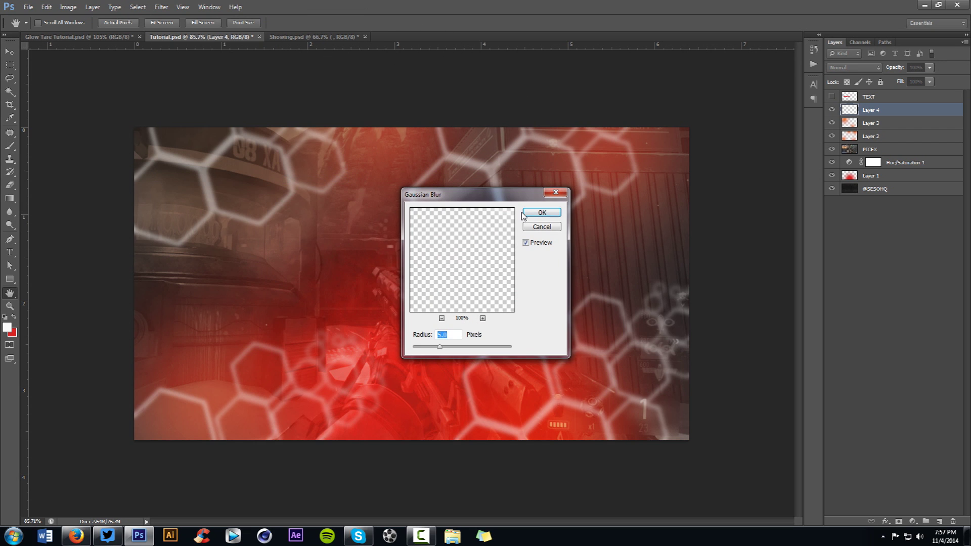
left_click(524, 213)
key("b")
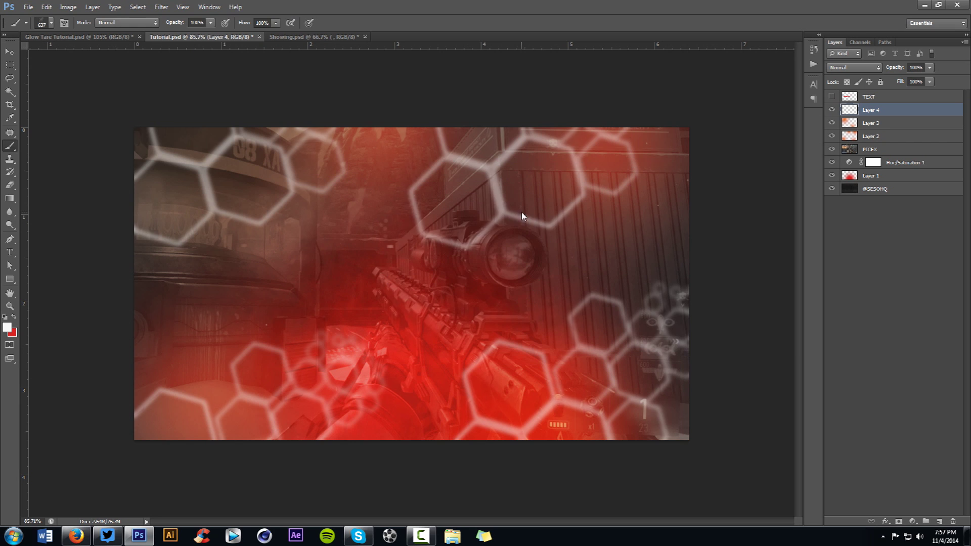
key("v")
left_click(848, 68)
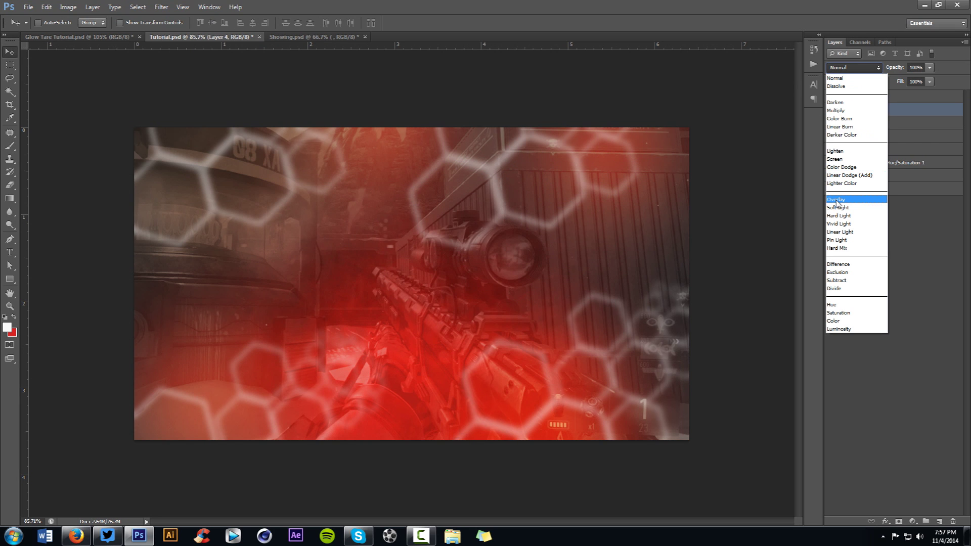
left_click(836, 200)
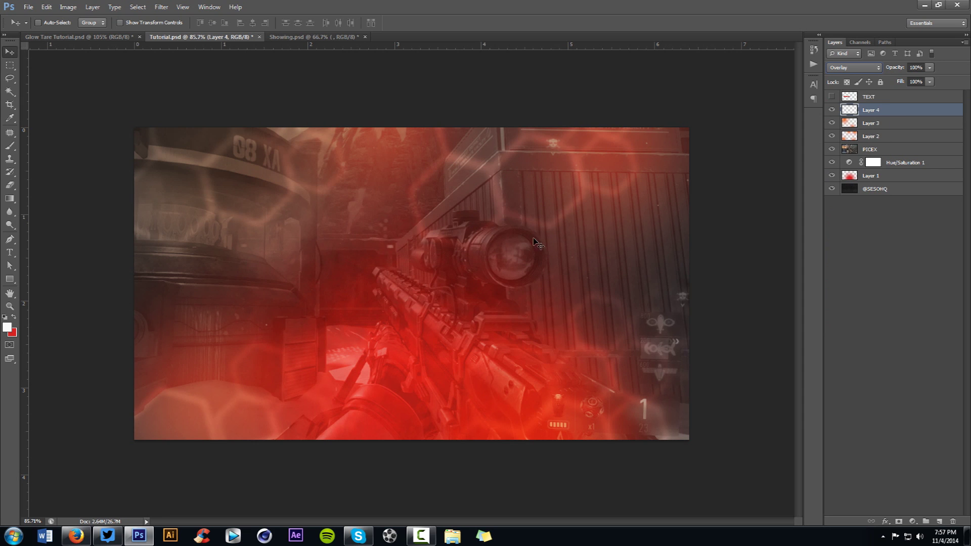
- Try a Facebook f brush stamp beside the scope, undo it, and add Layer 5
right_click(448, 207)
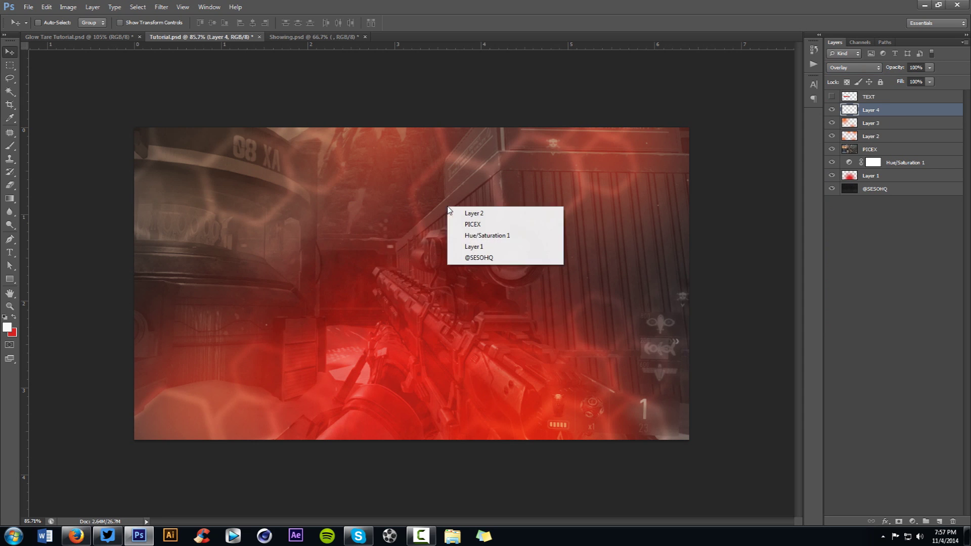
key("Escape")
key("b")
right_click(426, 276)
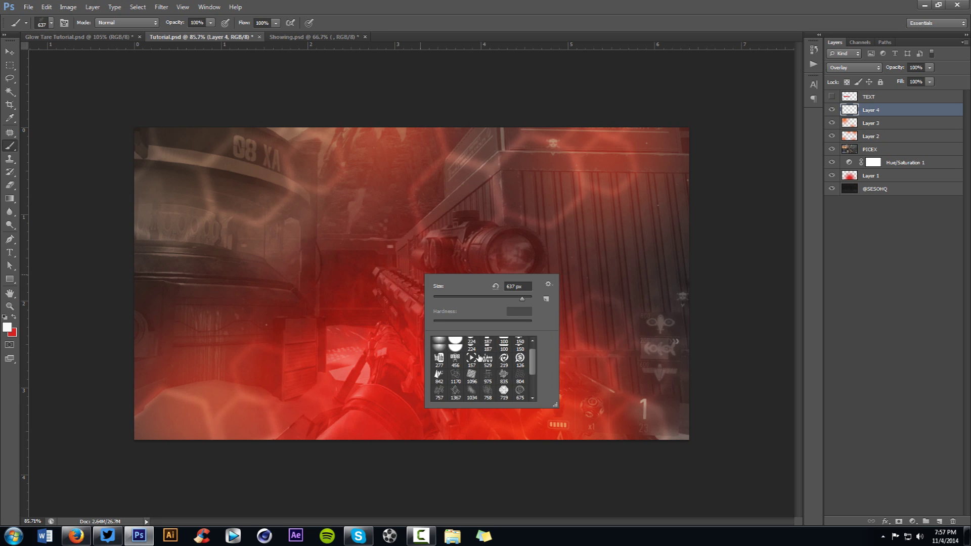
left_click(487, 344)
left_click(411, 297)
left_click(344, 263)
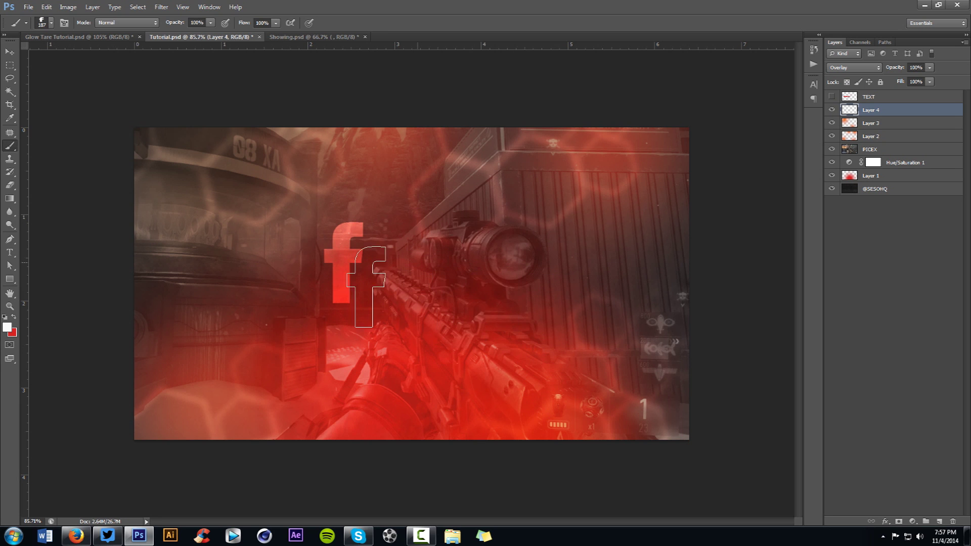
key("ctrl+z")
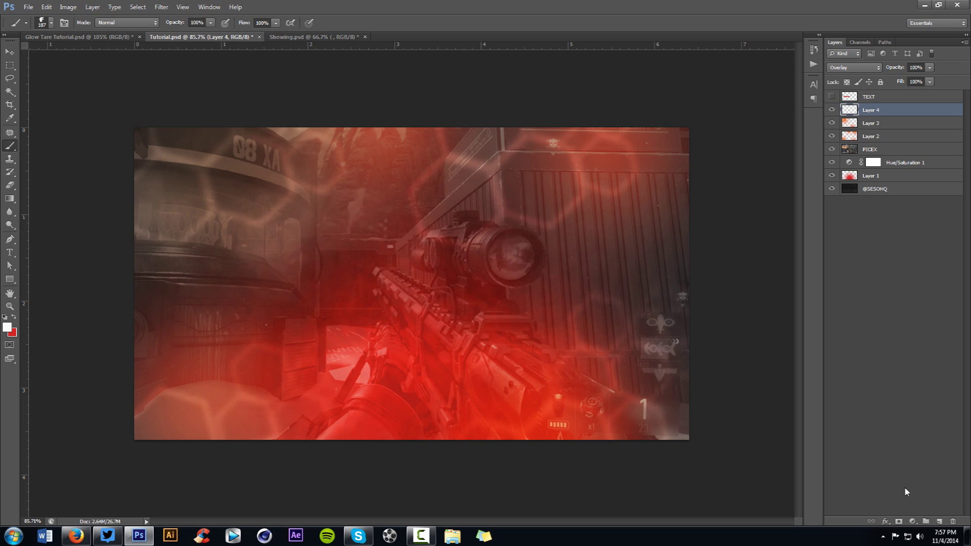
left_click(939, 522)
- Choose the 1080 px brush and paint a yellow speckle texture across the canvas
right_click(400, 237)
scroll(456, 341, "down", 2)
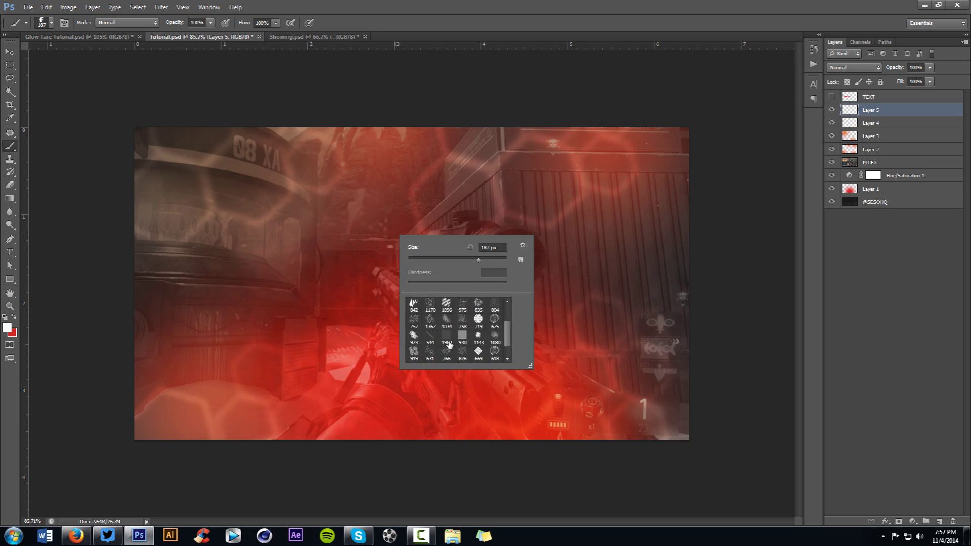
left_click(494, 337)
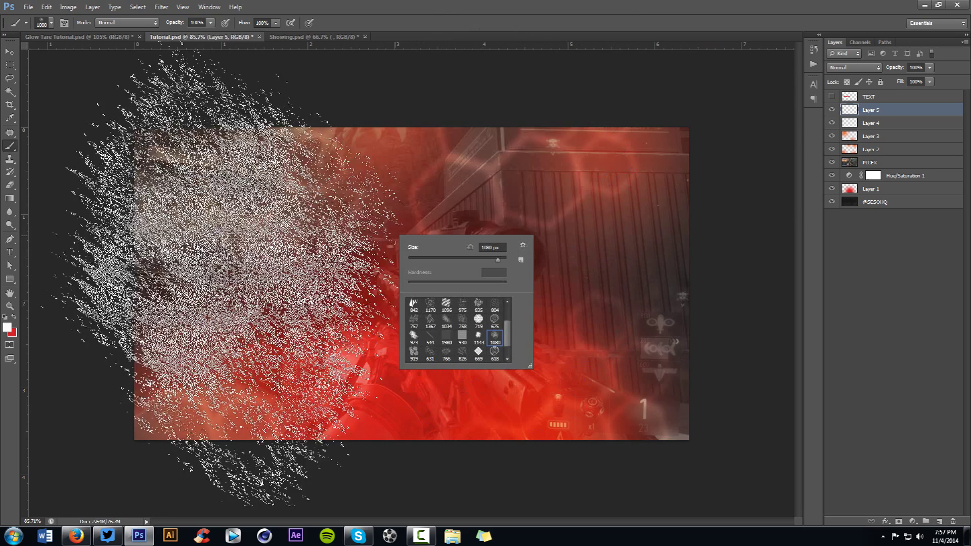
left_click(7, 327)
left_click(457, 226)
left_click(491, 327)
left_click(590, 207)
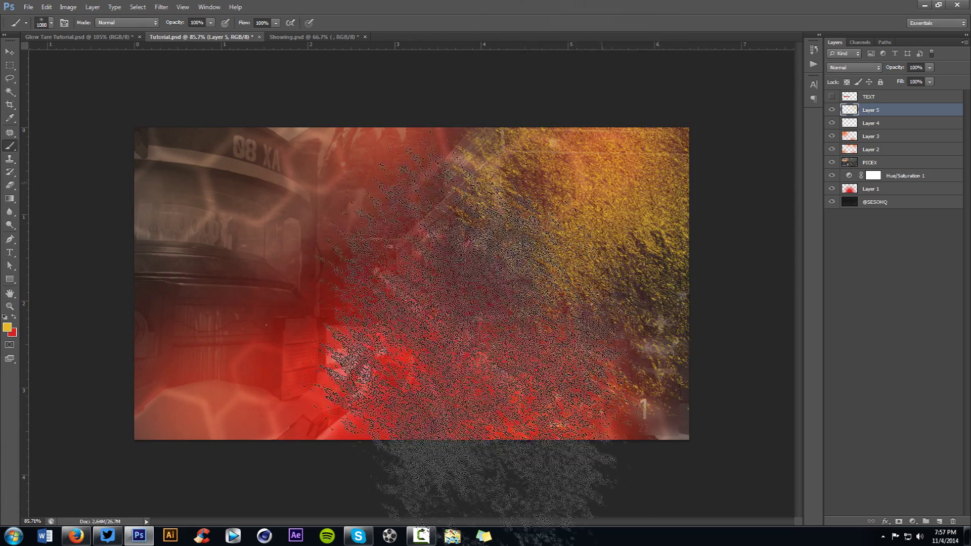
left_click_drag(409, 283, 221, 357)
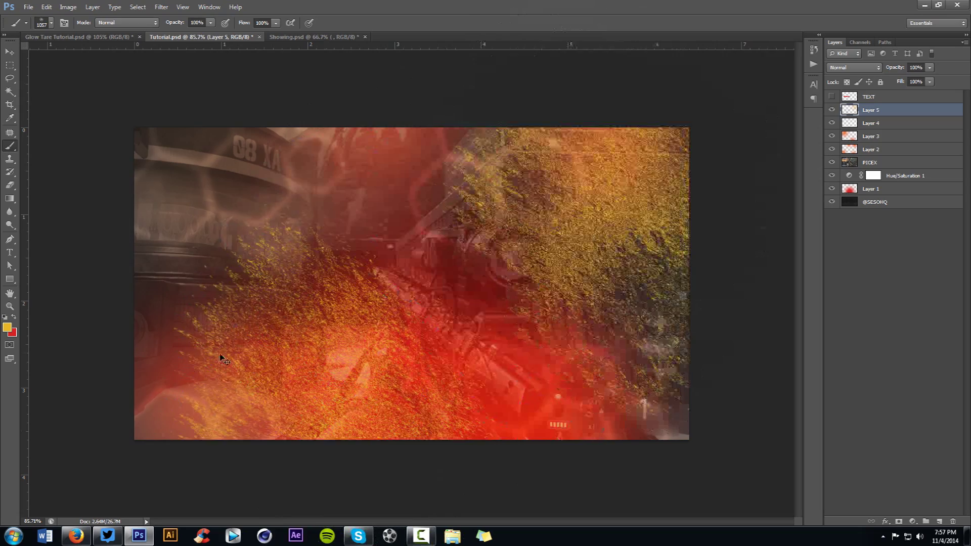
- Blend Layer 5 as Overlay at 67% opacity, then add another empty layer
left_click(833, 67)
left_click(845, 182)
left_click(930, 67)
left_click_drag(931, 79, 895, 82)
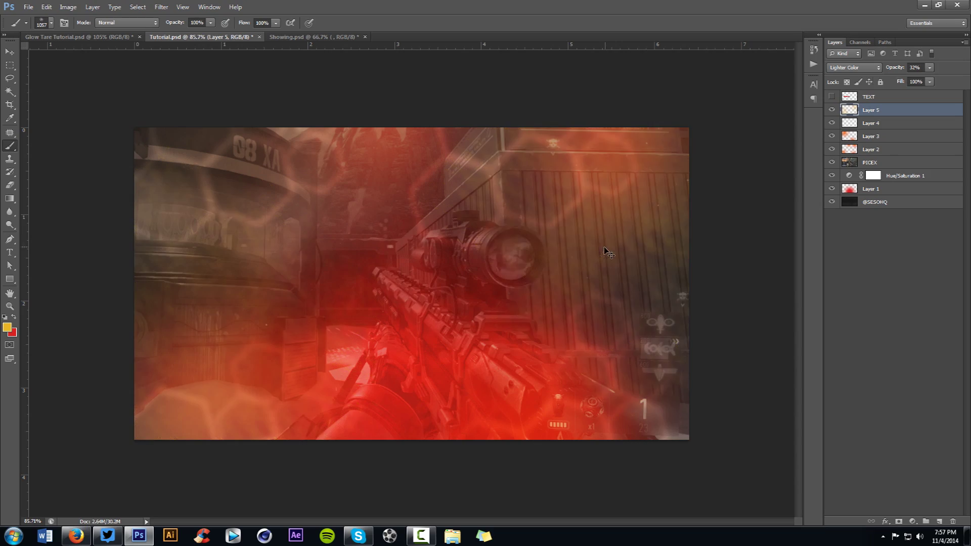
left_click(854, 67)
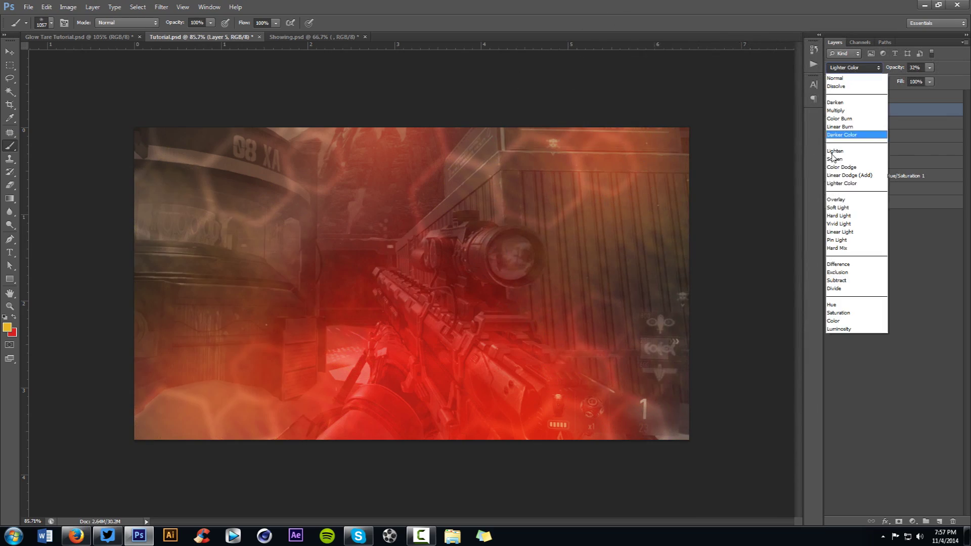
left_click(849, 188)
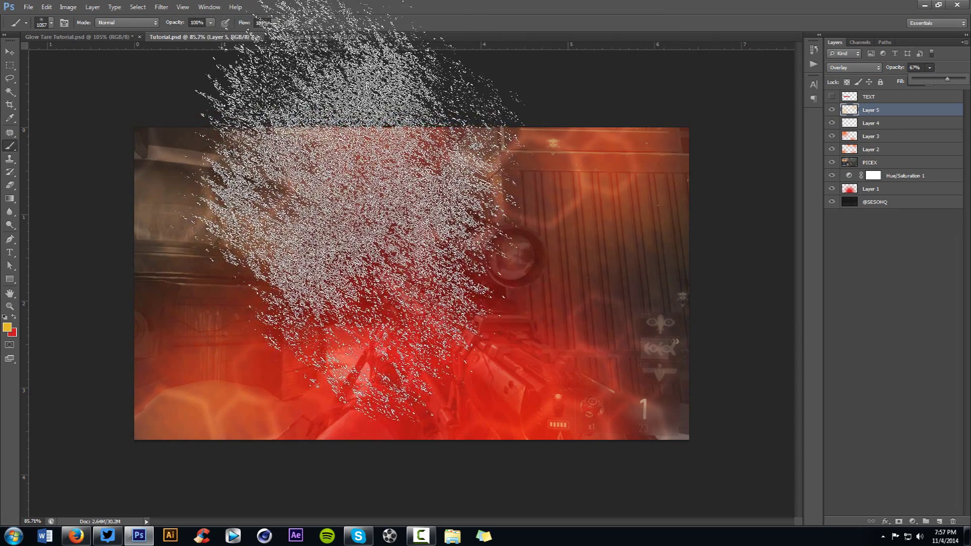
left_click(939, 523)
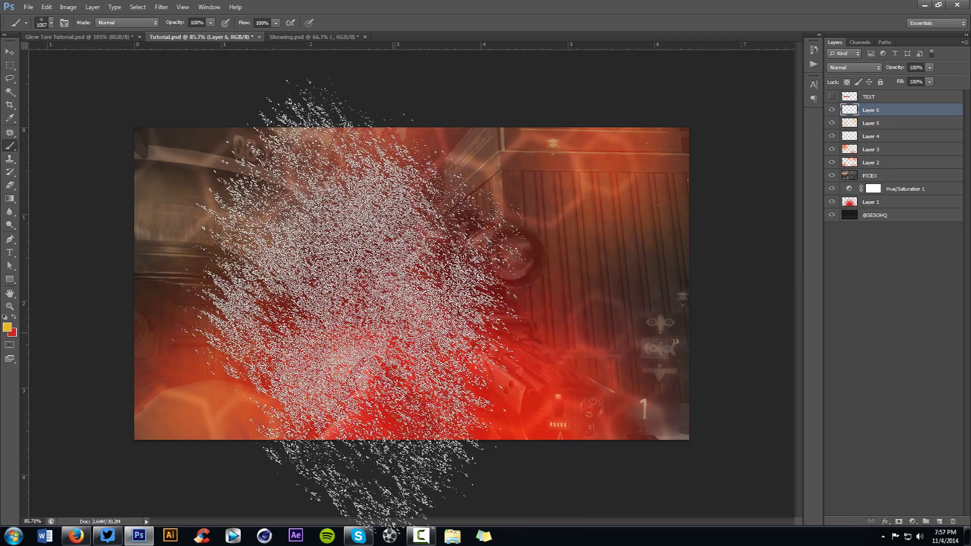
- Pick a soft round brush and set the foreground colour to near-white f1f1f1
right_click(352, 285)
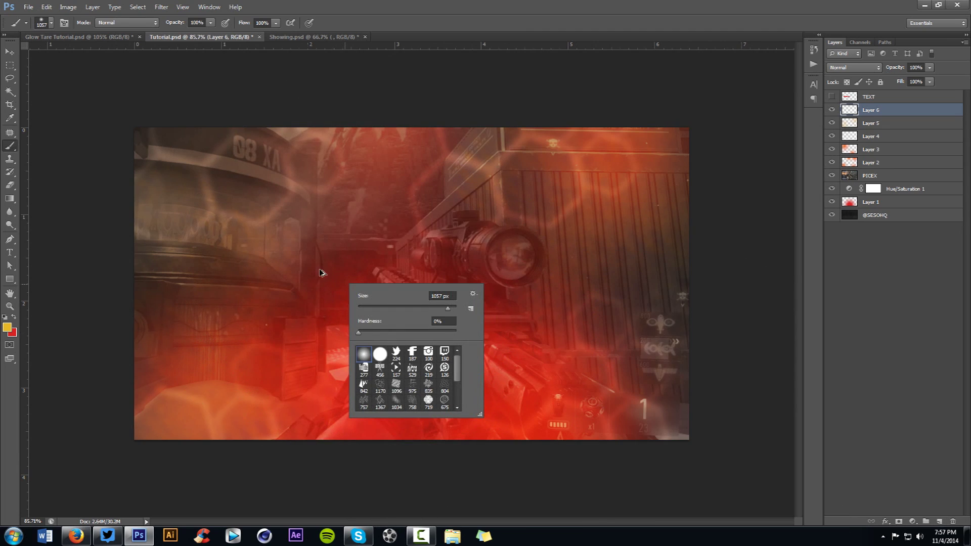
right_click(325, 275, "alt")
right_click(375, 285, "alt")
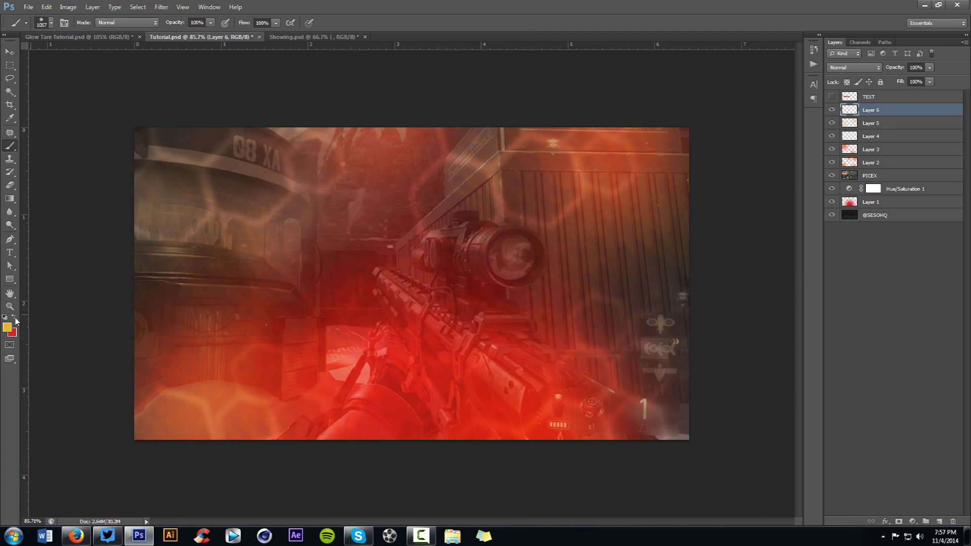
left_click(7, 327)
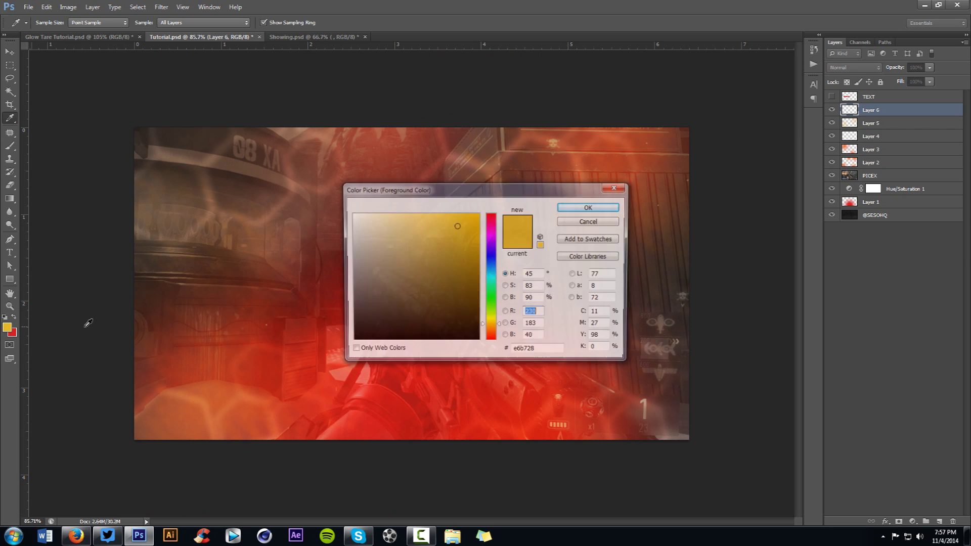
left_click_drag(355, 322, 351, 220)
left_click(591, 206)
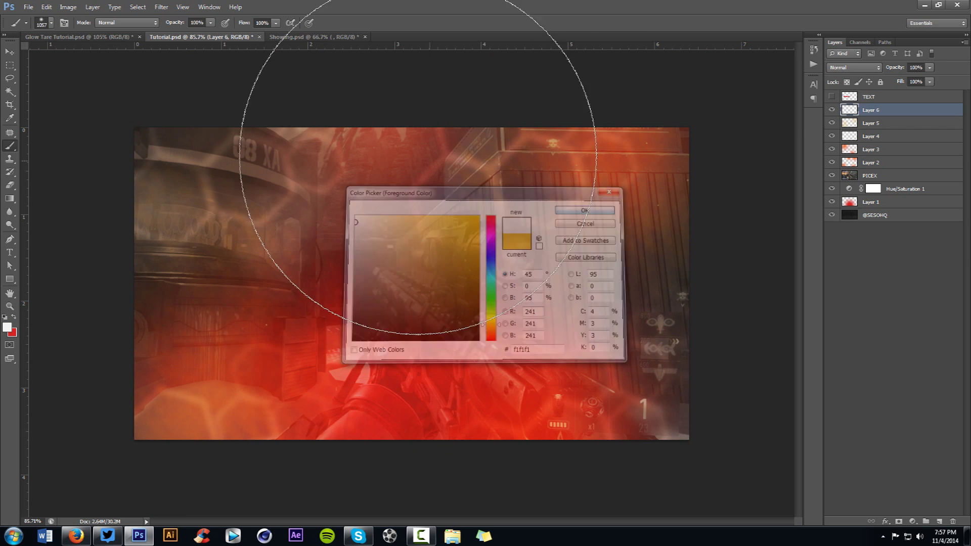
- Paint a large soft glow at the top centre and fade Layer 6 to 19% opacity
left_click(420, 56)
left_click(930, 67)
left_click_drag(913, 76, 891, 79)
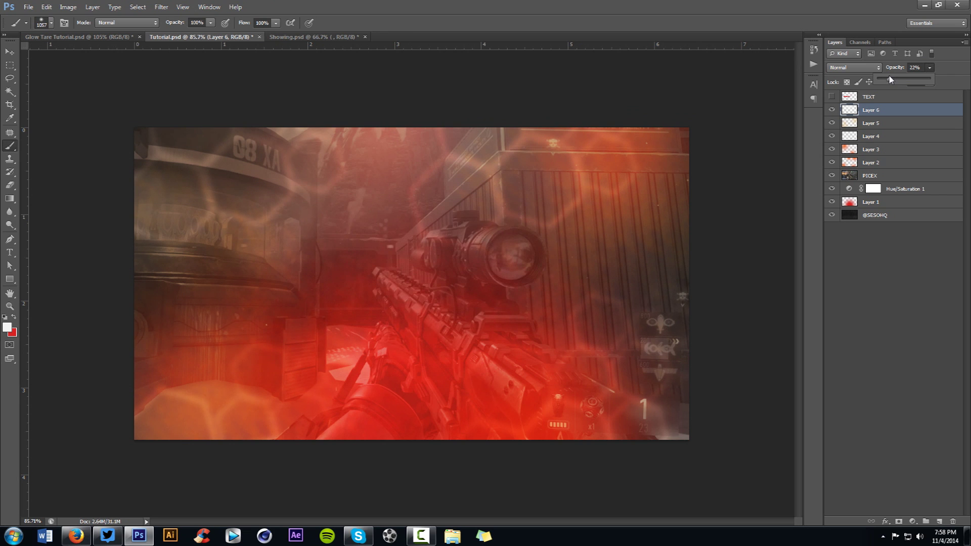
left_click(912, 521)
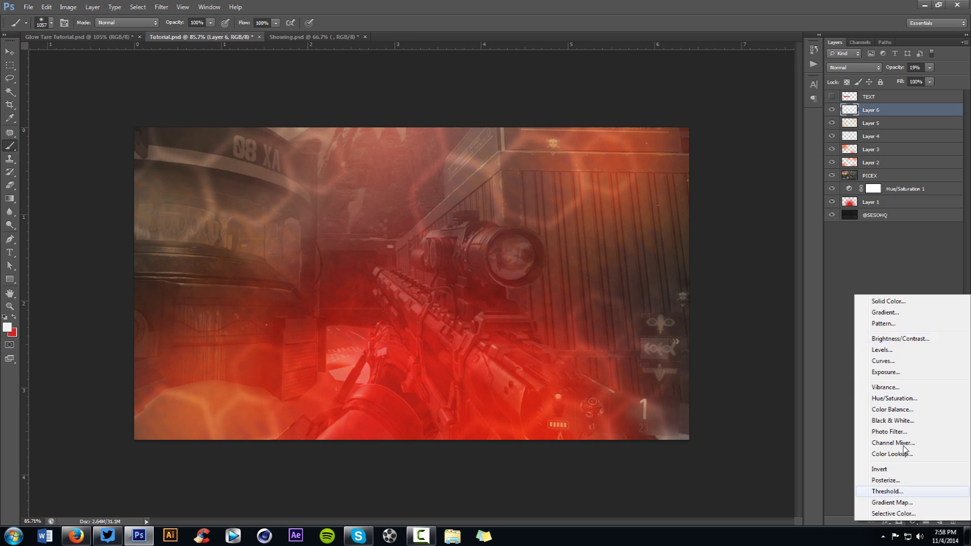
- Add a Curves layer, raising an upper point and lowering a lower point for a gentle S-curve
left_click(883, 360)
left_click_drag(603, 141, 595, 139)
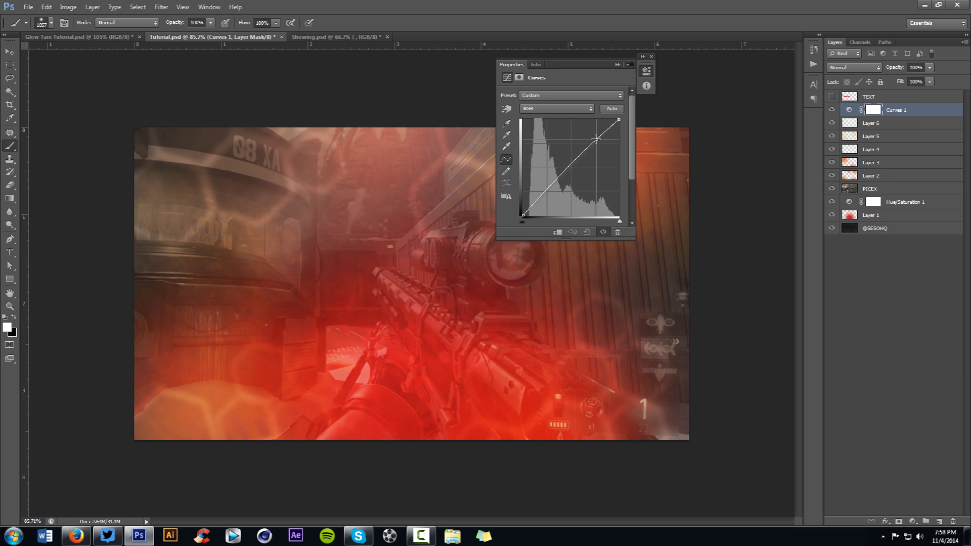
left_click_drag(544, 193, 548, 192)
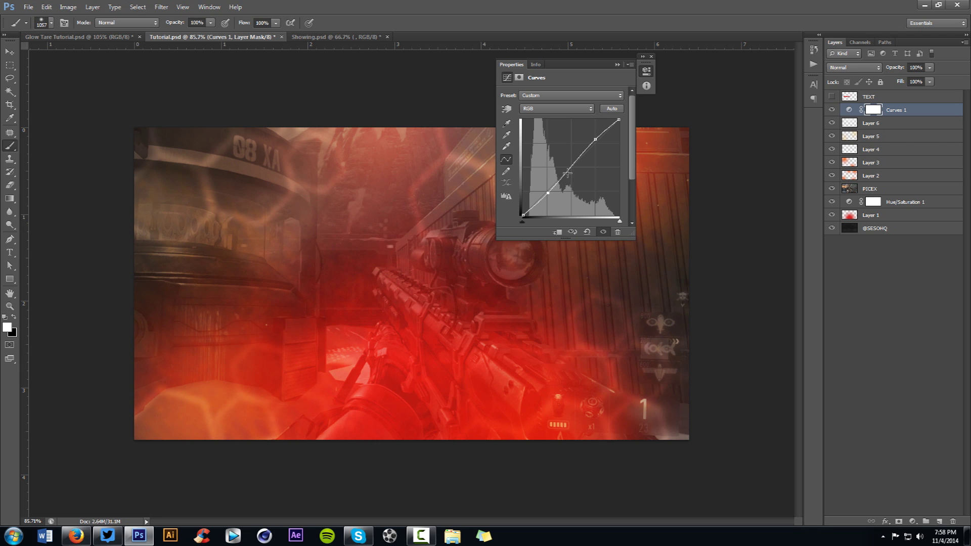
left_click(652, 57)
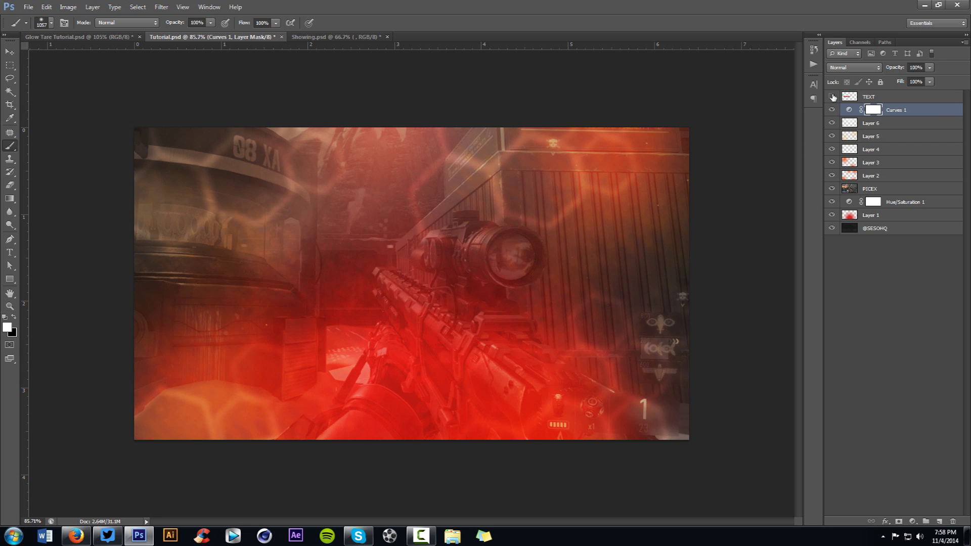
left_click(832, 96)
key("v")
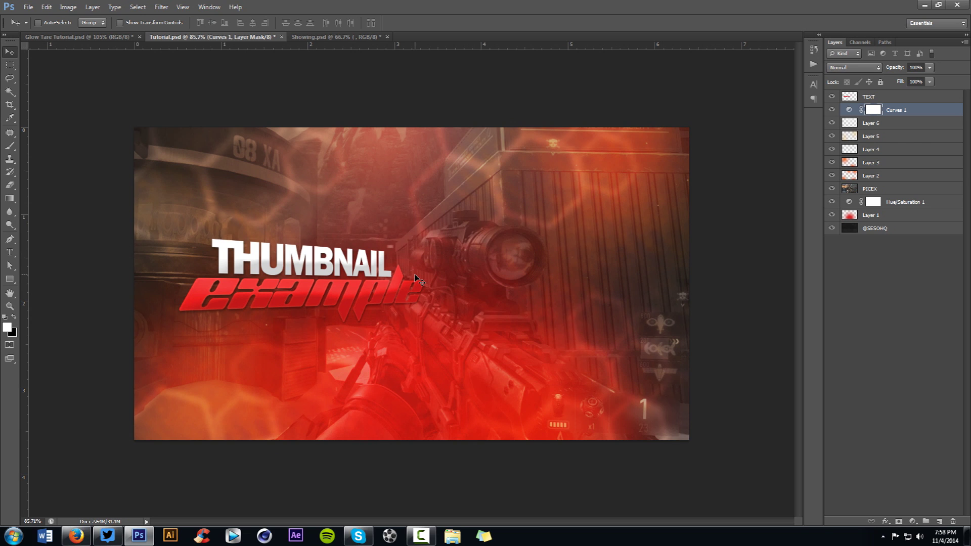
left_click(900, 100)
left_click(900, 230)
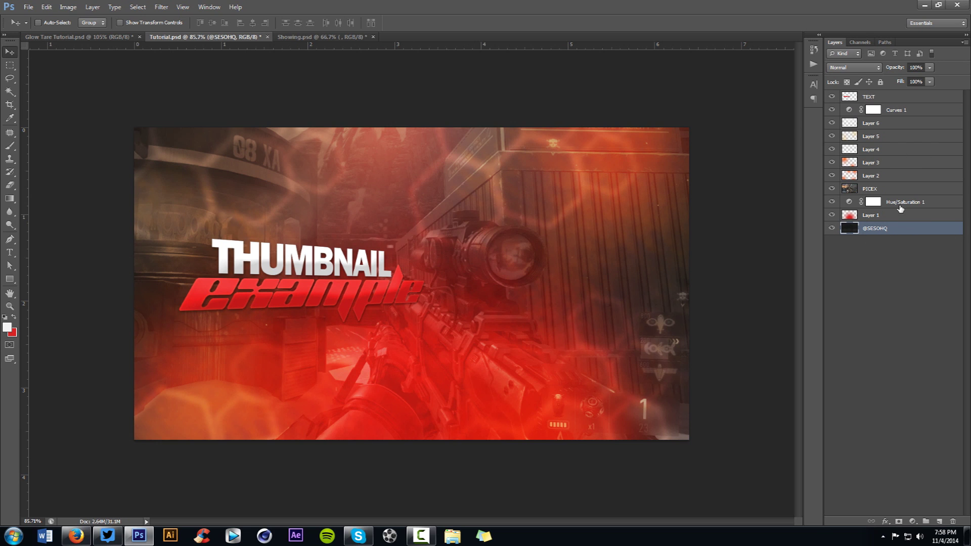
left_click(888, 96, "shift")
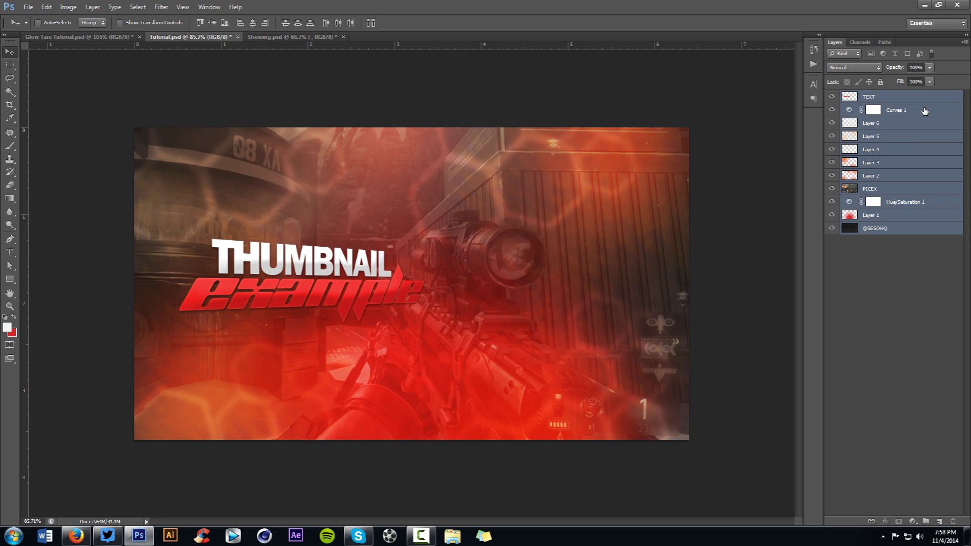
- Duplicate the selected layers with Ctrl+J and merge the copies into one TEXT copy layer
key("ctrl+j")
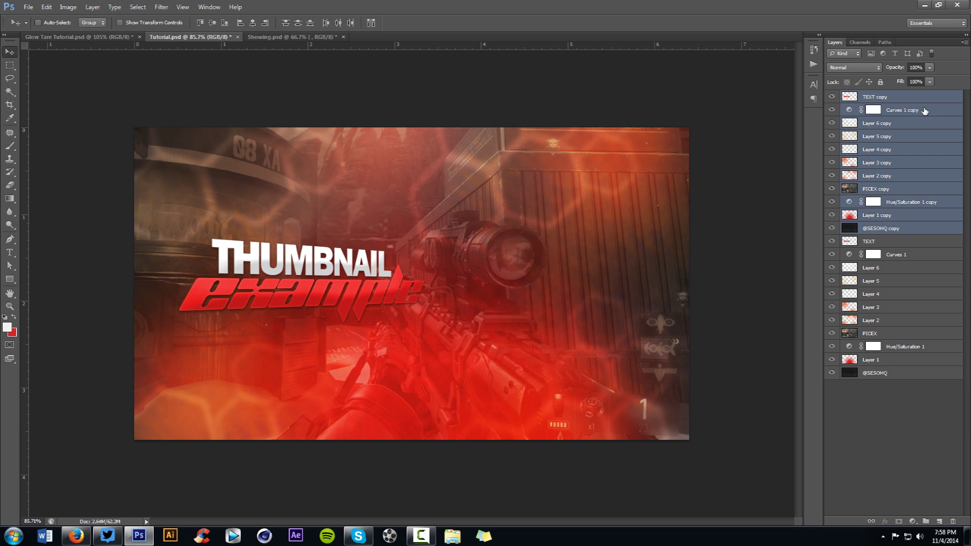
key("ctrl+e")
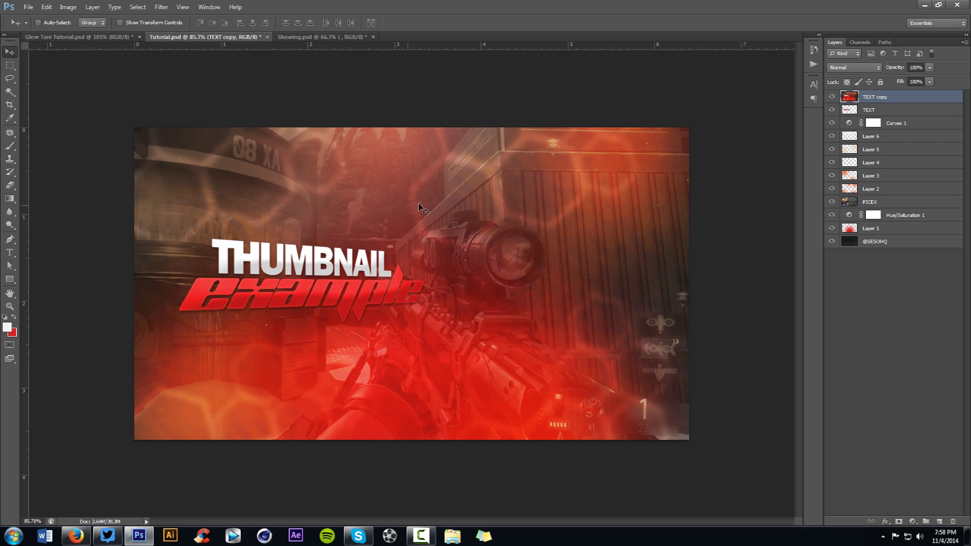
key("w")
right_click(11, 96)
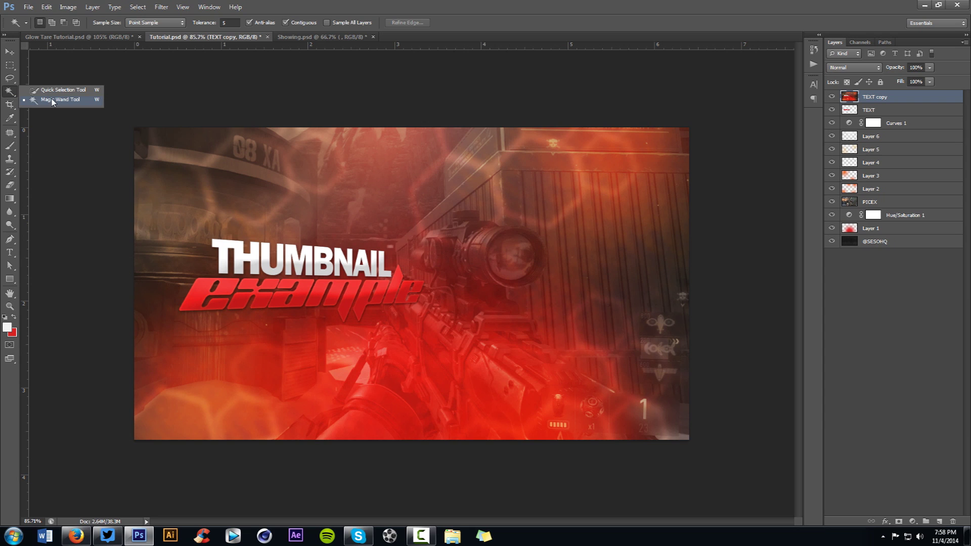
- Set the Magic Wand tolerance to 90 and sample the image
right_click(13, 95)
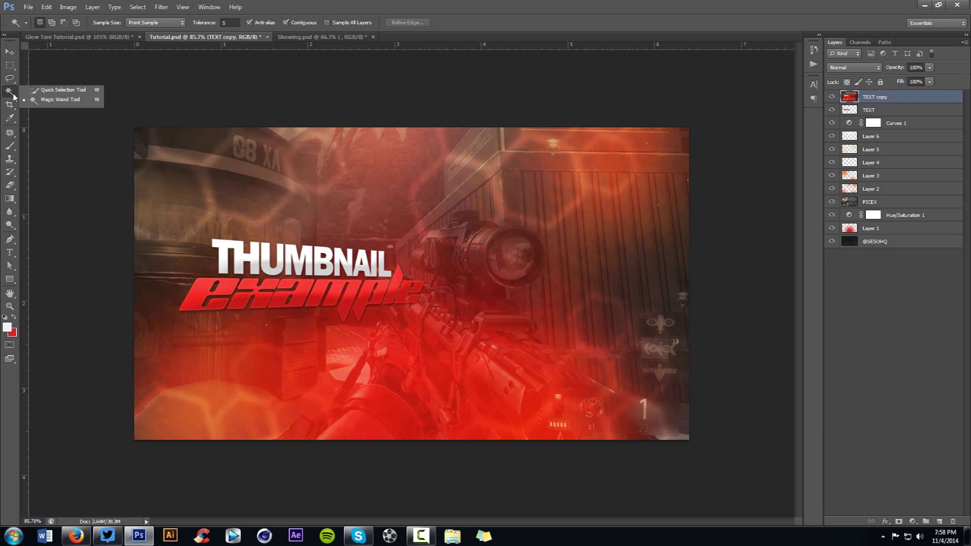
left_click(58, 100)
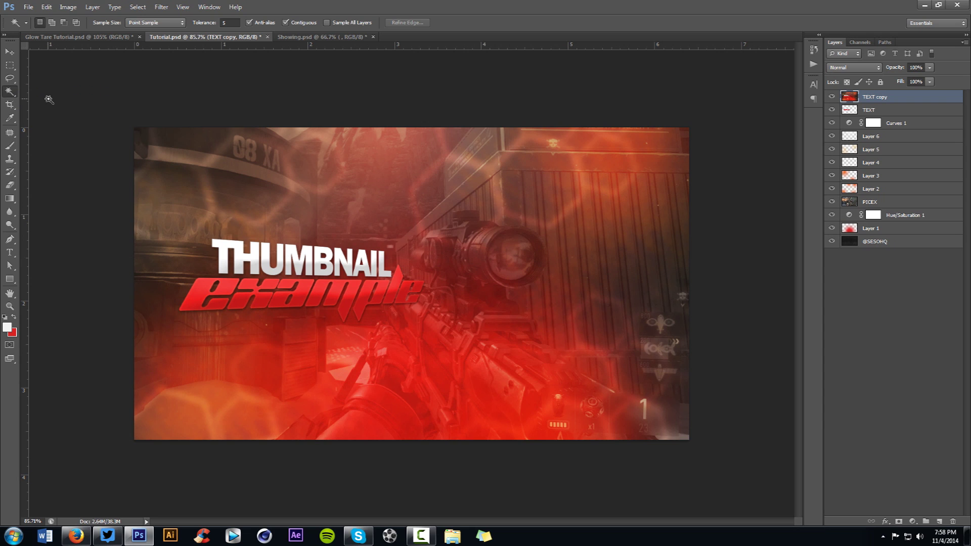
left_click(228, 23)
double_click(224, 23)
type("90")
left_click(419, 210)
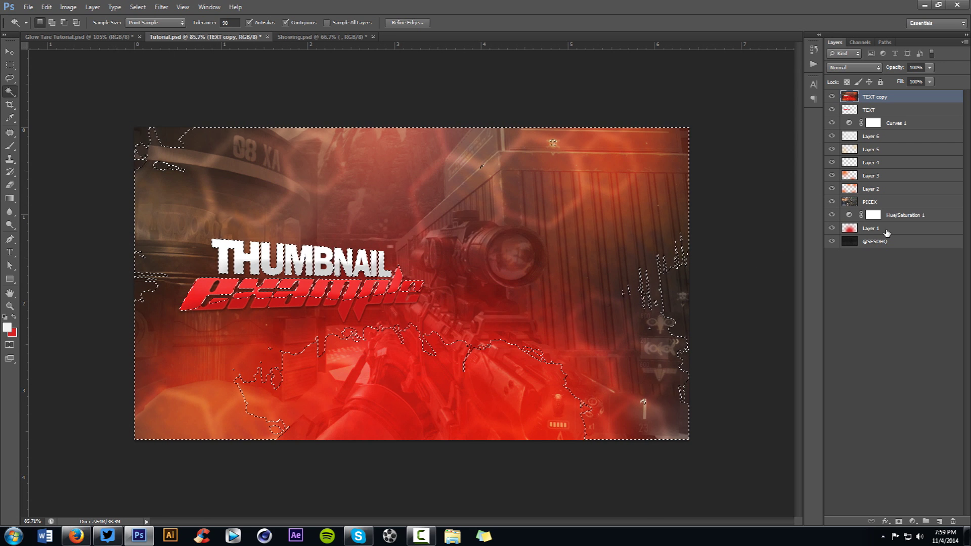
- Lower tolerance to 5 and add many small patches across the crate, gun and THUMBNAIL letters
left_click(201, 26)
type("5")
left_click(534, 195)
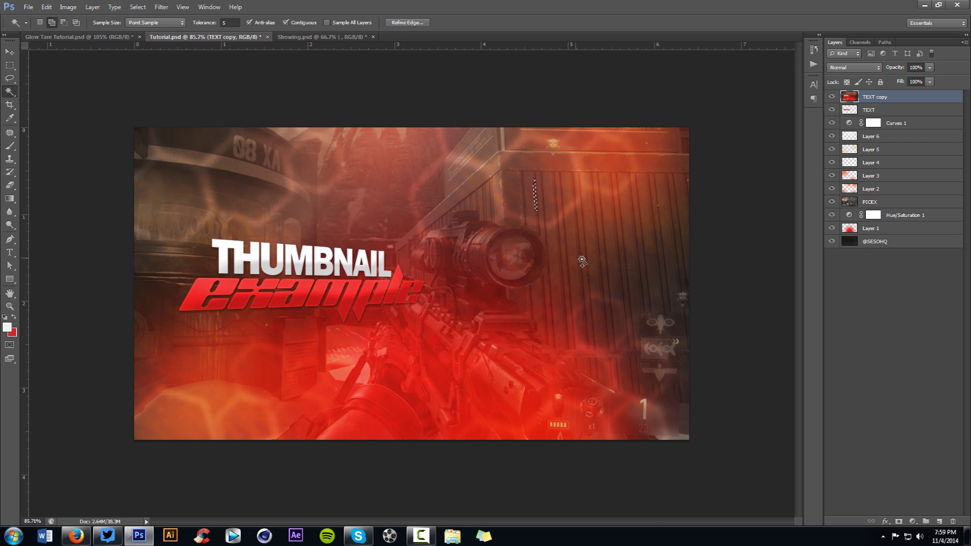
left_click(646, 234)
left_click(594, 278)
left_click(564, 290)
left_click(577, 322)
left_click(624, 362)
left_click(580, 372)
left_click(529, 321)
left_click(516, 292)
left_click(452, 200)
left_click(405, 169)
left_click(301, 166)
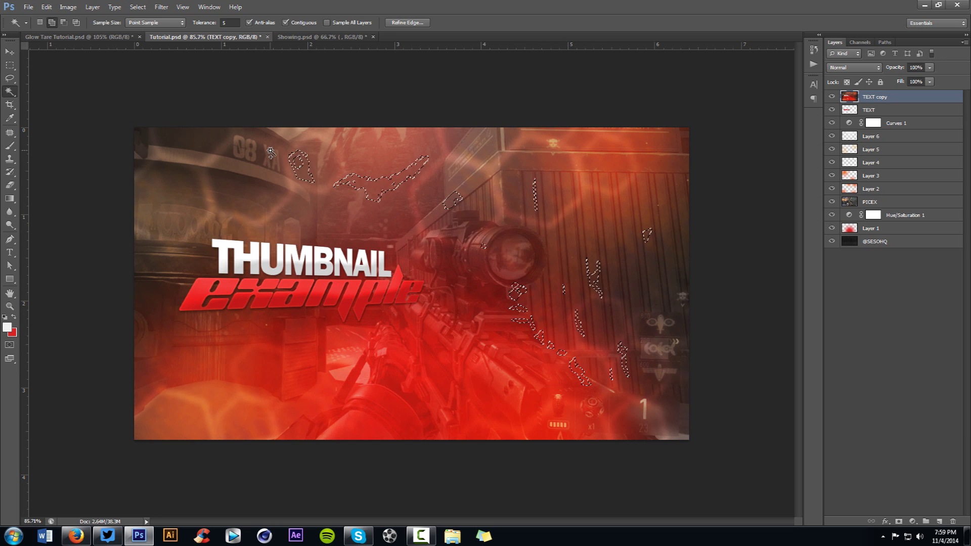
left_click(218, 163)
left_click(257, 172)
left_click(253, 199)
left_click(204, 198)
left_click(167, 175)
left_click(161, 232)
left_click(225, 258)
left_click(278, 234)
left_click(324, 218)
left_click(349, 241)
left_click(433, 343)
left_click(508, 362)
left_click(559, 396)
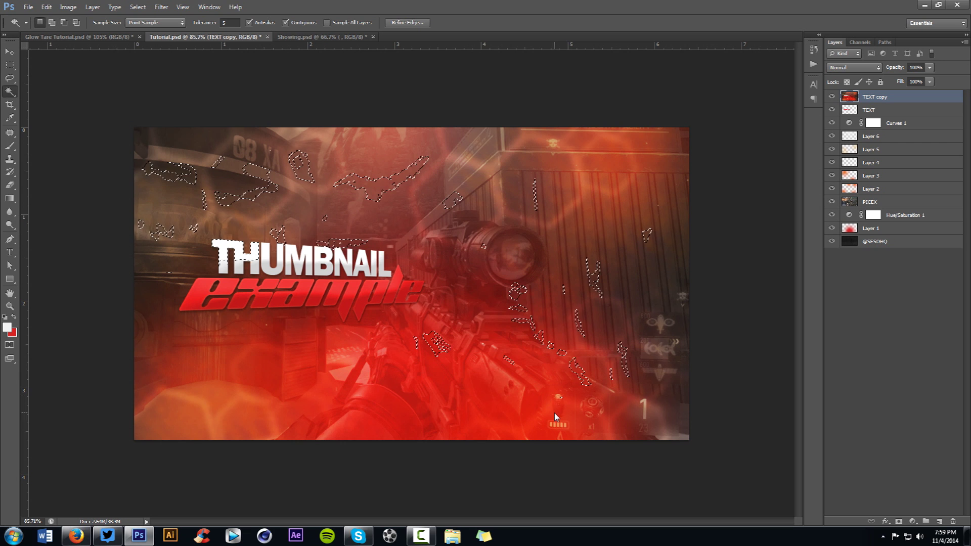
left_click(528, 397)
left_click(473, 405)
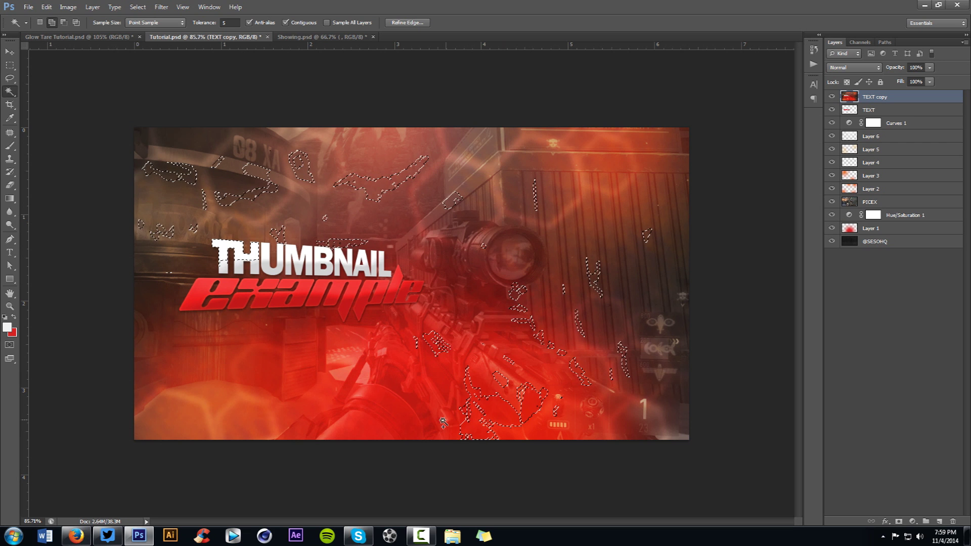
- Reselect scattered outline patches across the image and copy them to a new layer via Layer Via Copy
left_click(332, 367)
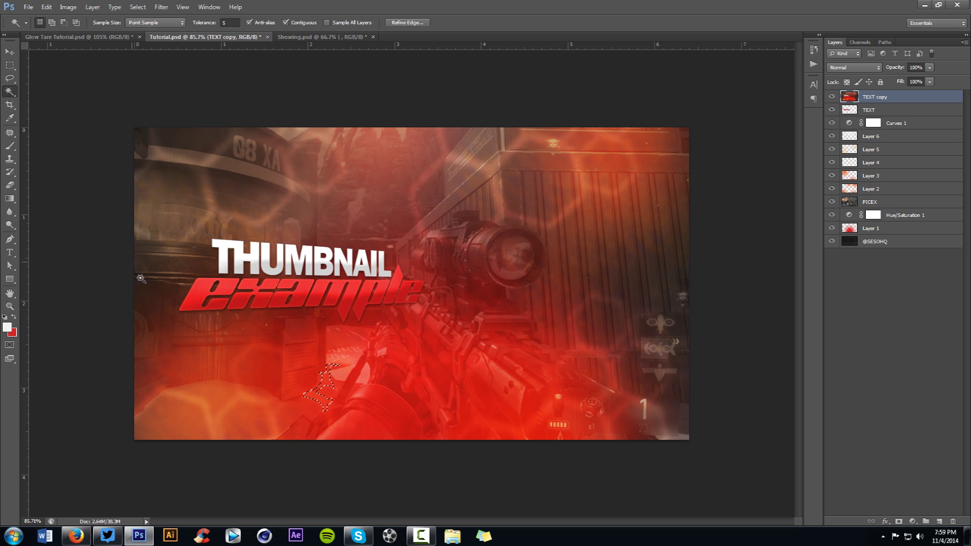
left_click(566, 282)
left_click(409, 378)
left_click(329, 364, "shift")
left_click(266, 369, "shift")
left_click(197, 429)
left_click(194, 374)
left_click(162, 303)
left_click(633, 162)
left_click(581, 160, "shift")
left_click(667, 283, "shift")
left_click(671, 331, "shift")
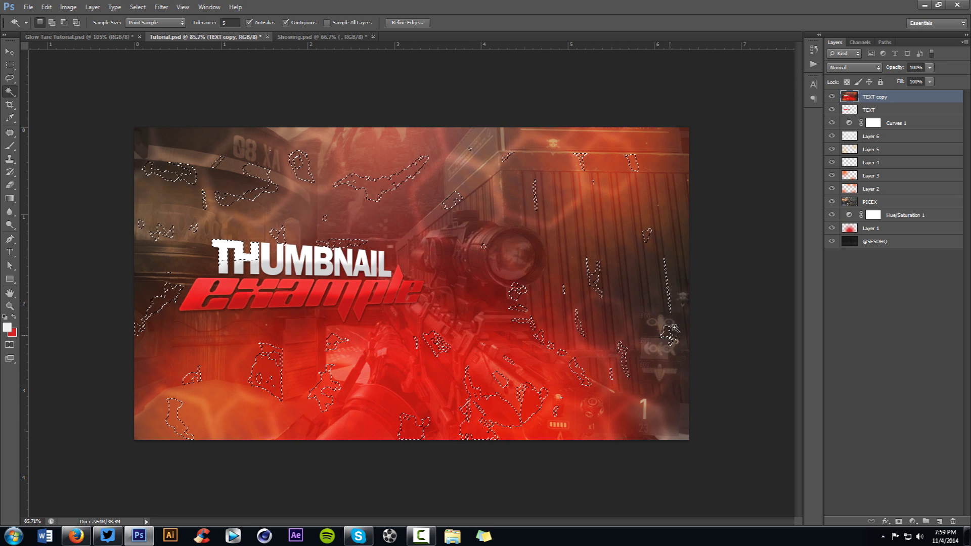
right_click(673, 328)
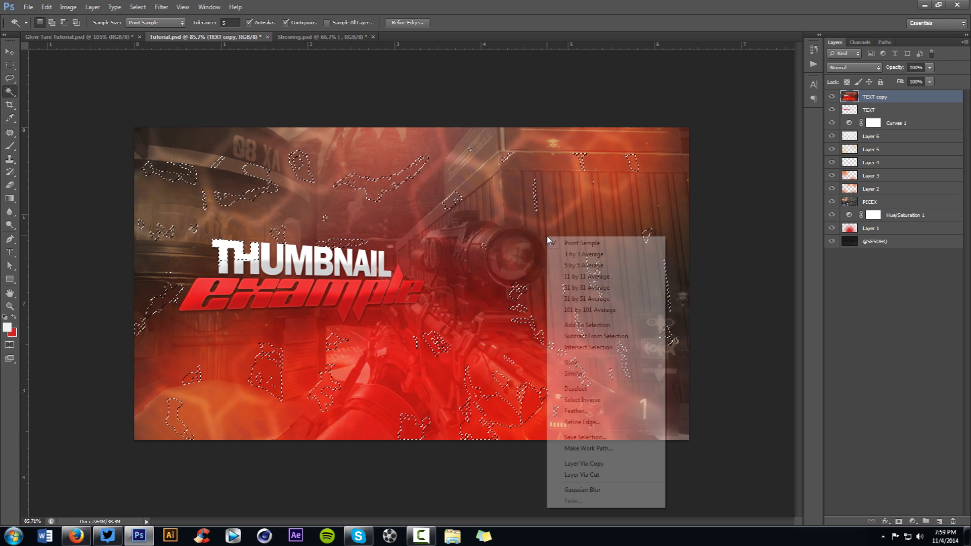
left_click(587, 464)
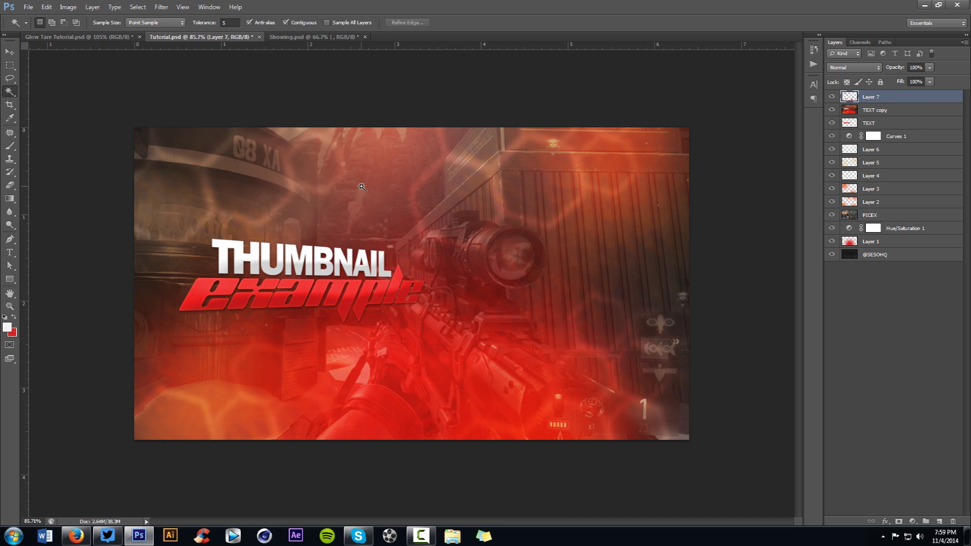
- Open Layer 7's layer styles and add an Inner Shadow with Distance 0
key("v")
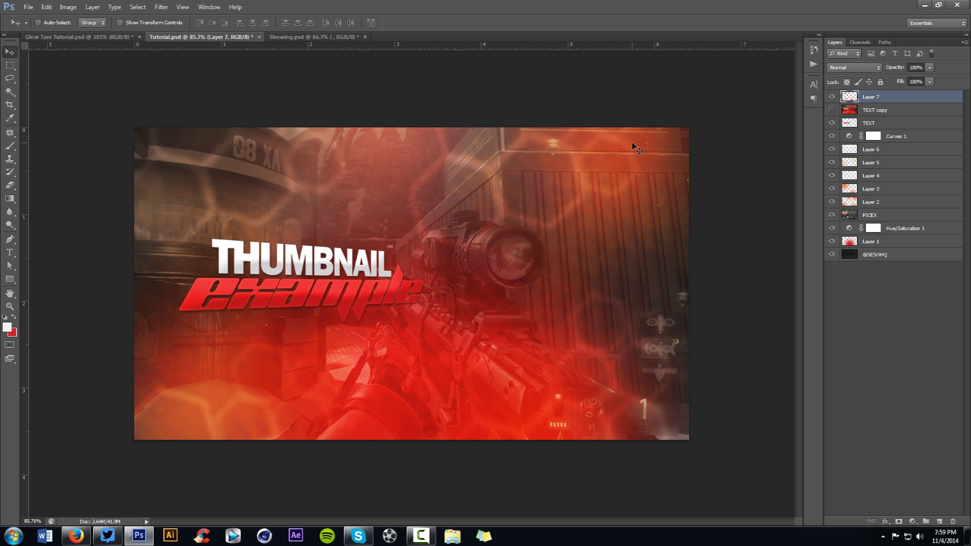
double_click(909, 100)
left_click_drag(567, 153, 869, 90)
left_click(663, 178)
double_click(840, 164)
type("0")
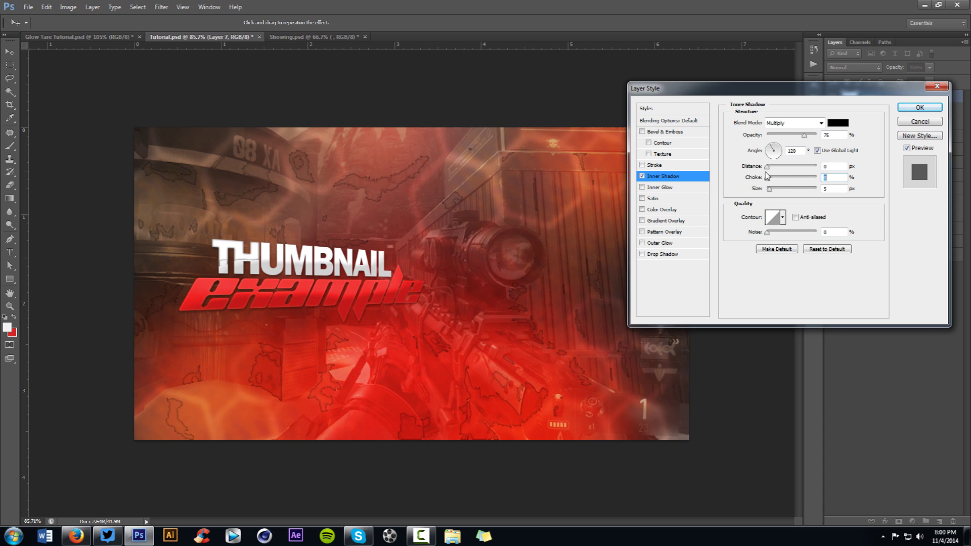
- Add a thin white Stroke in Overlay blend mode and apply both effects
left_click(657, 167)
left_click(755, 193)
left_click(354, 215)
left_click(587, 209)
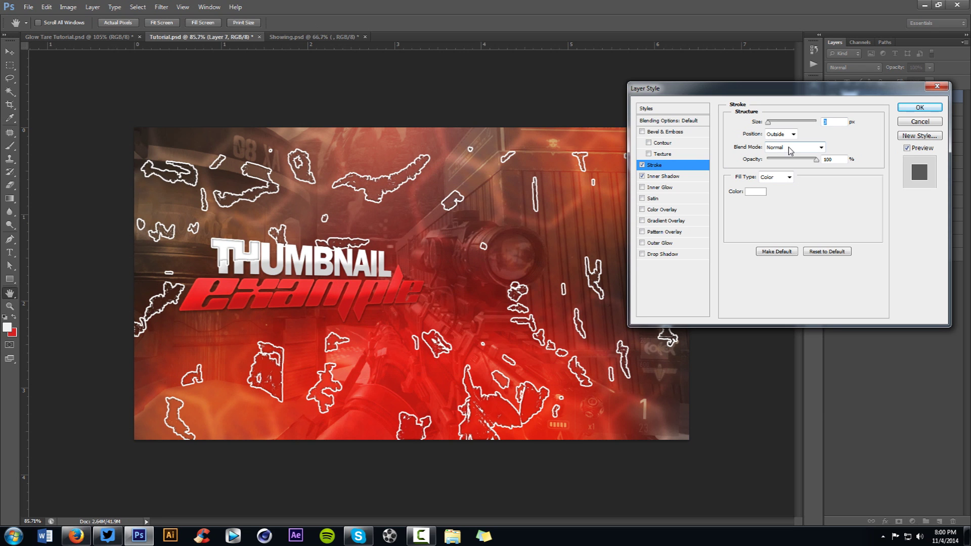
left_click(794, 148)
left_click(785, 278)
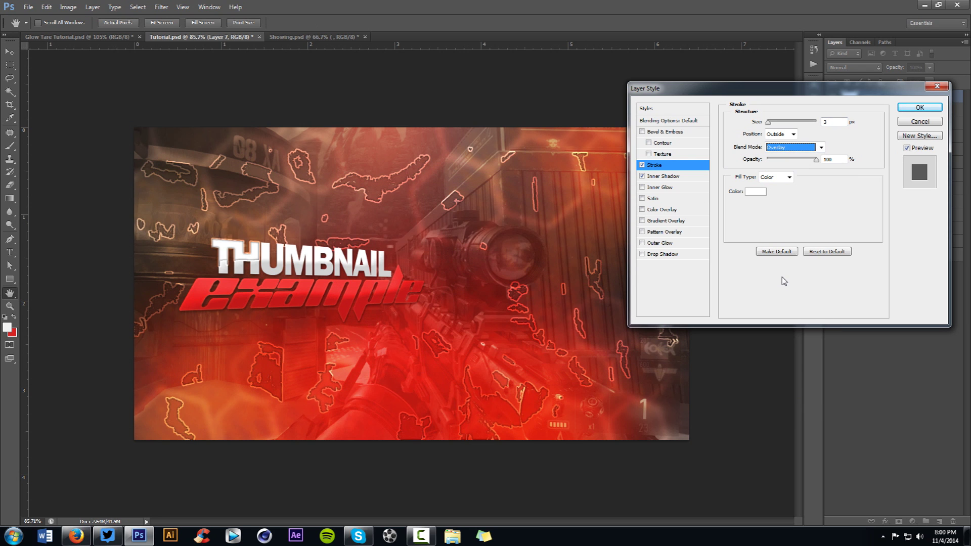
left_click(830, 123)
key("Down")
key("Down")
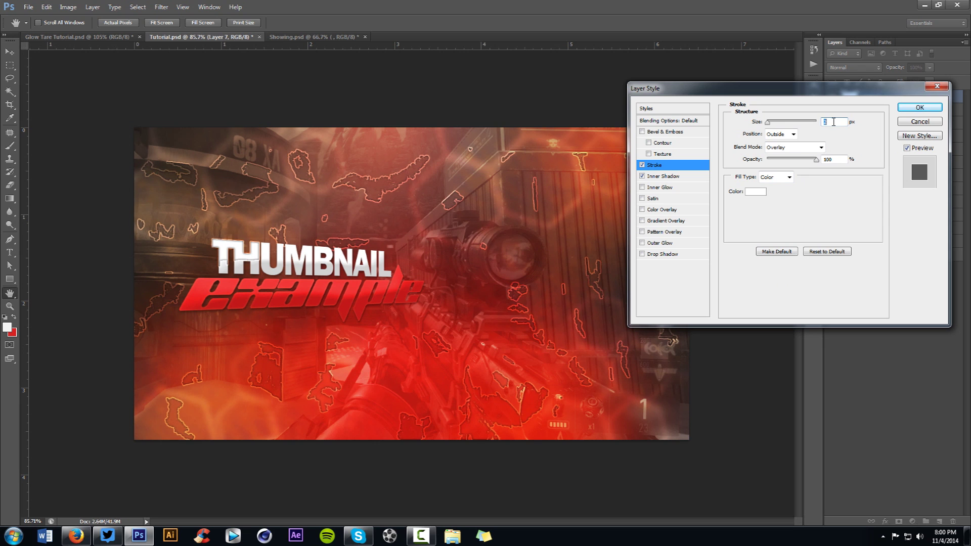
key("Up")
key("Up")
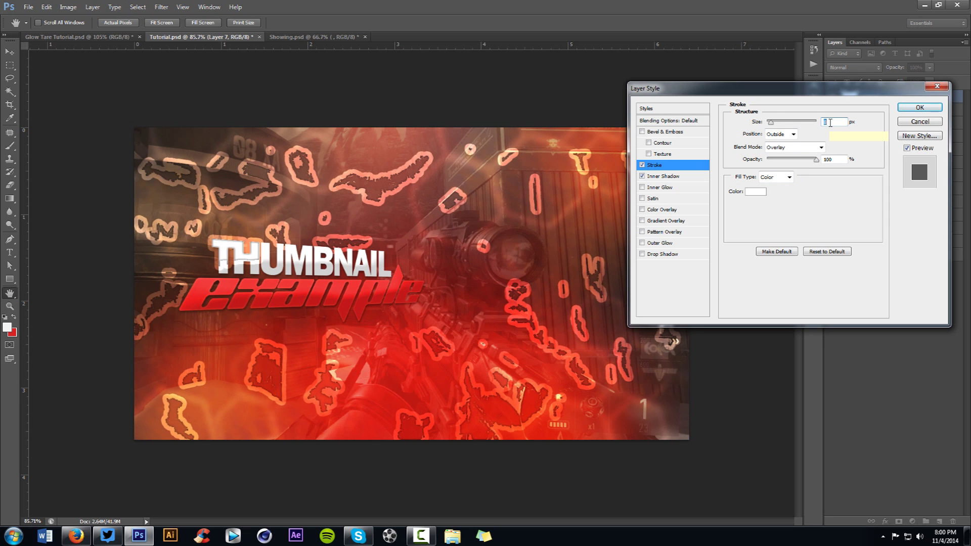
key("Down")
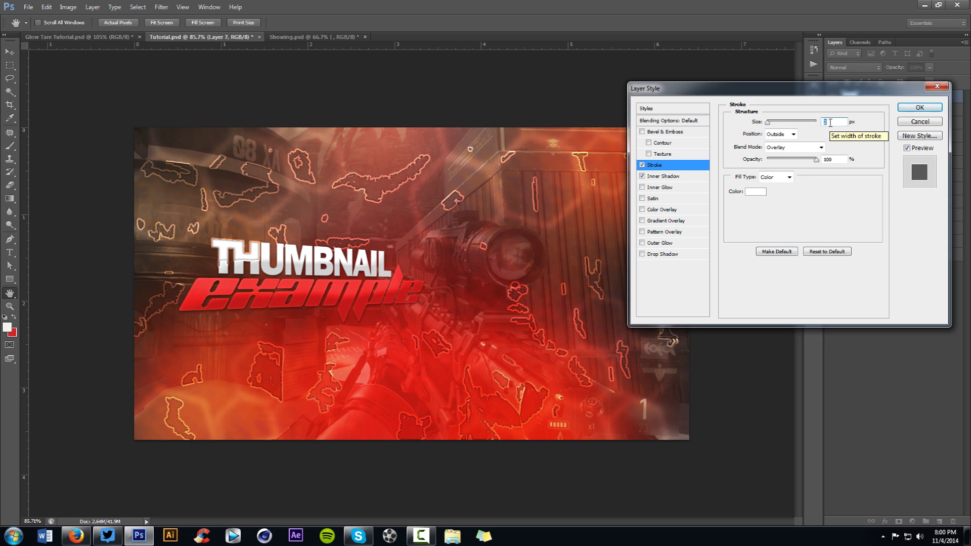
key("Down")
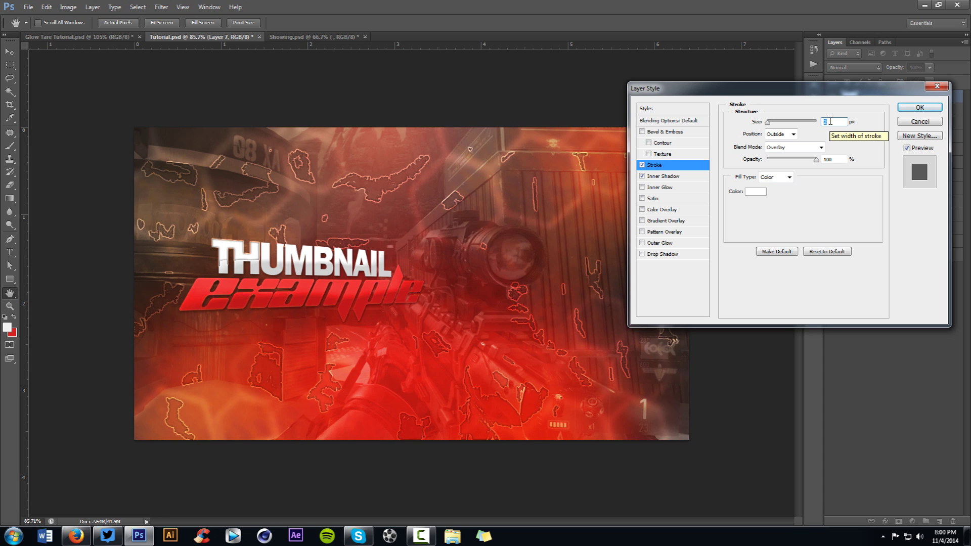
left_click(921, 107)
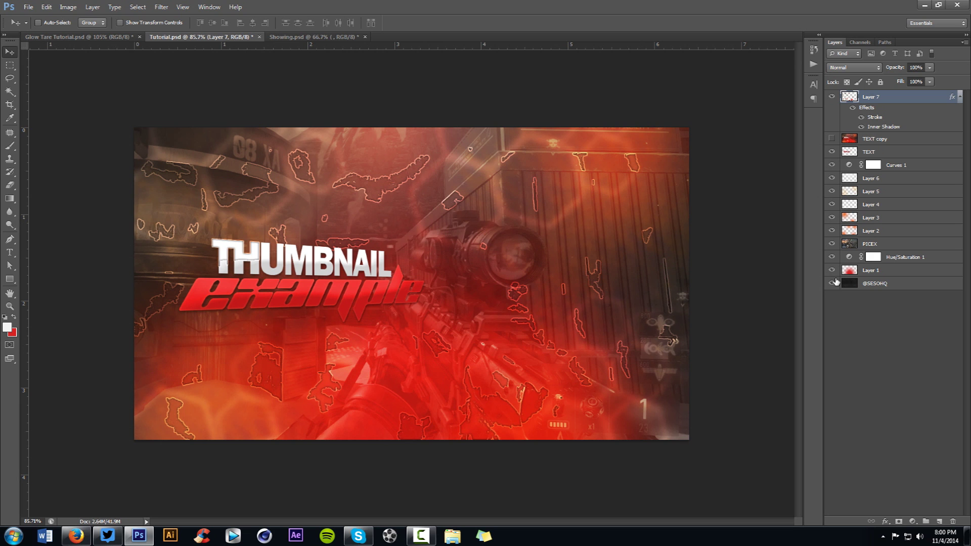
- On a new layer, paint a soft white glow across the top at 34% opacity
left_click(940, 522)
key("b")
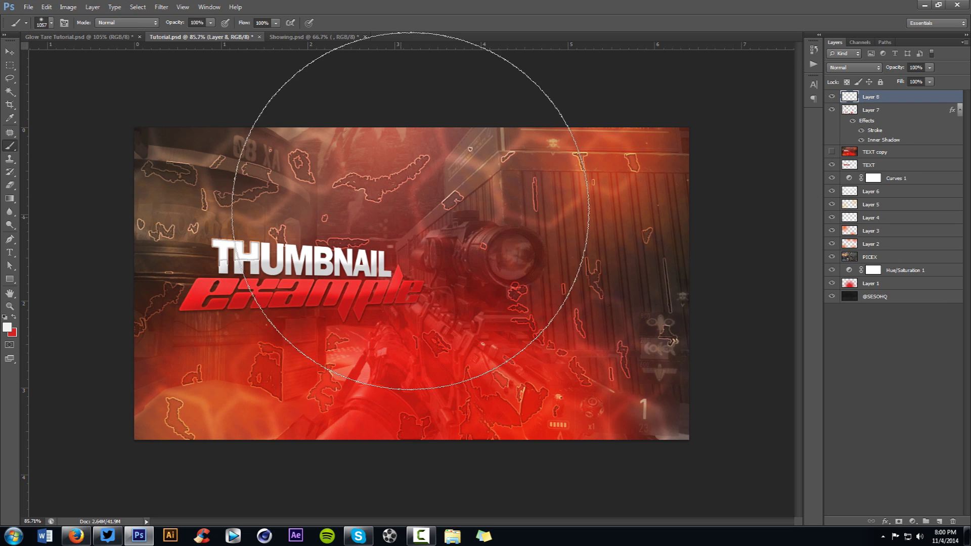
left_click(425, 91)
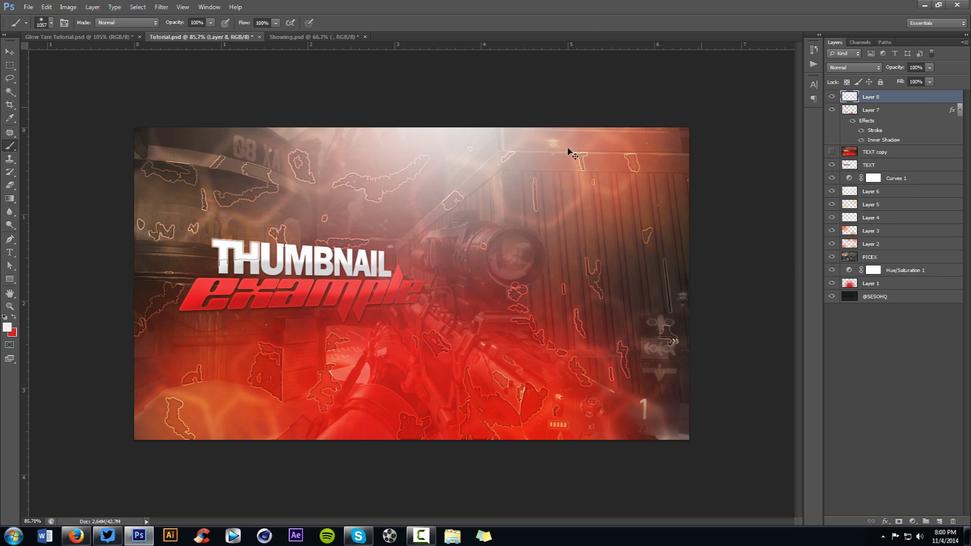
key("ctrl+z")
right_click(438, 211, "alt")
left_click(413, 66)
left_click(930, 67)
left_click_drag(930, 79, 896, 78)
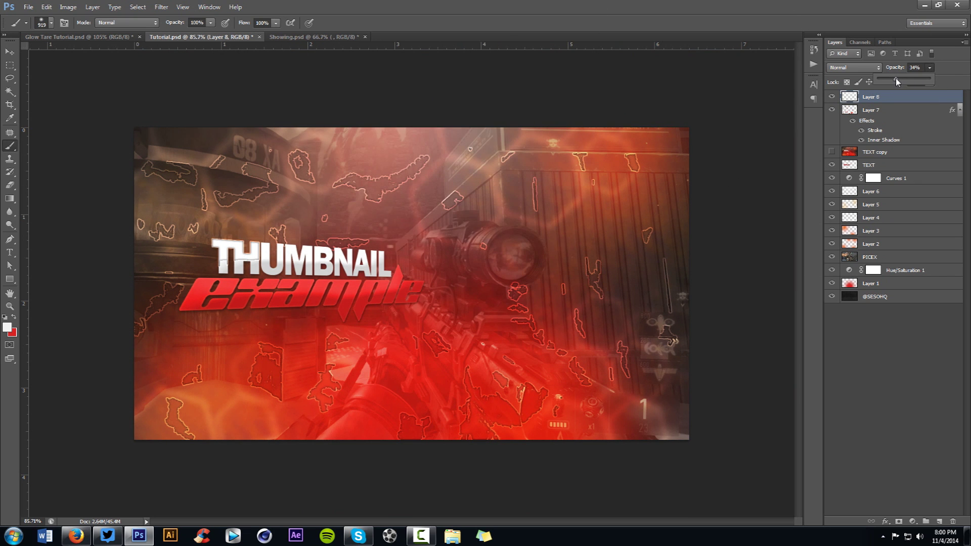
- Above Layer 7, paint a gold glow behind the text, set to Linear Dodge (Add) at 36%
left_click(897, 111)
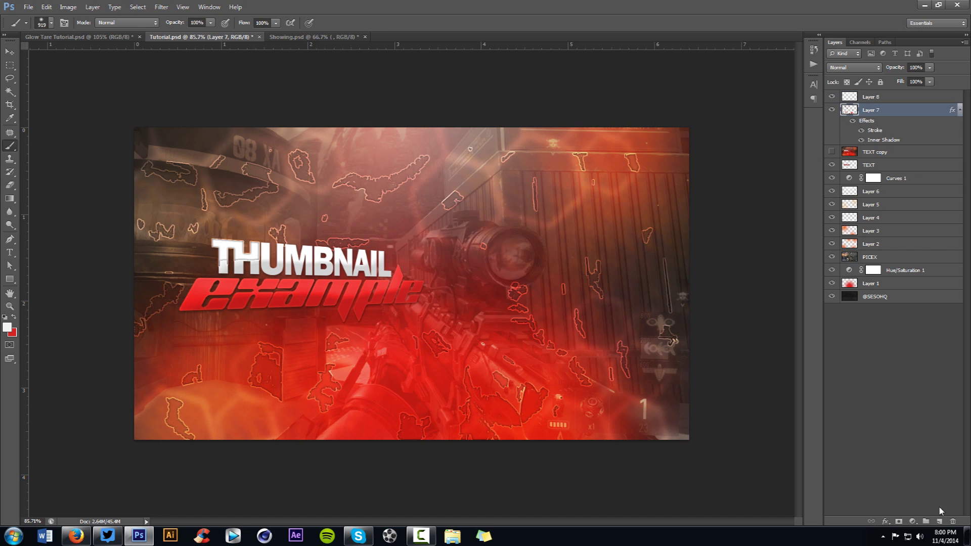
left_click(942, 521)
right_click(355, 283)
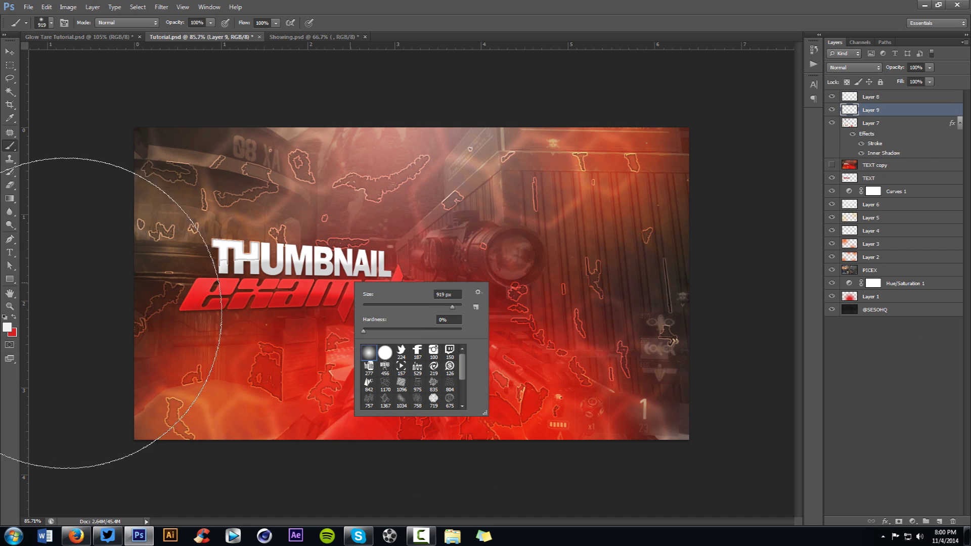
left_click(8, 327)
left_click_drag(451, 244, 456, 224)
left_click(590, 208)
left_click(344, 253)
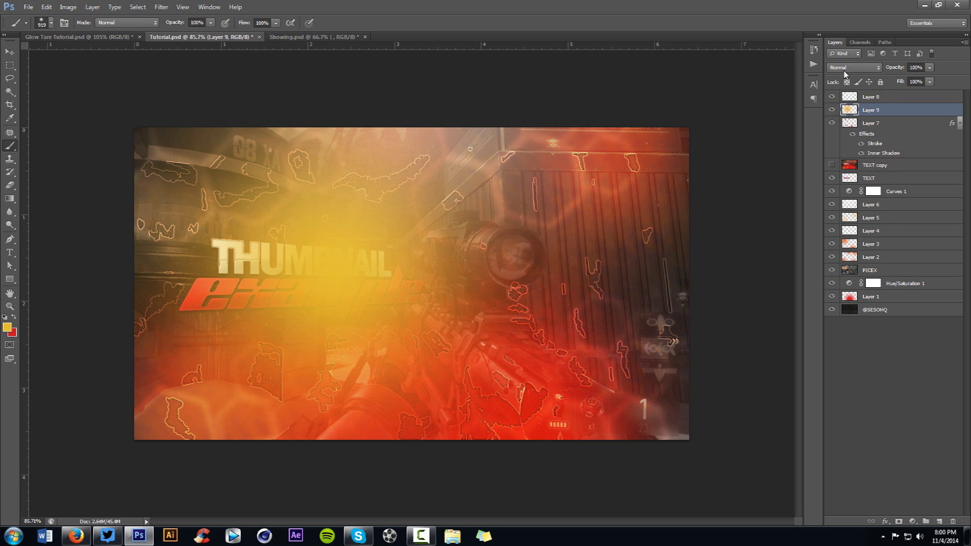
left_click(855, 67)
left_click(855, 175)
left_click(929, 69)
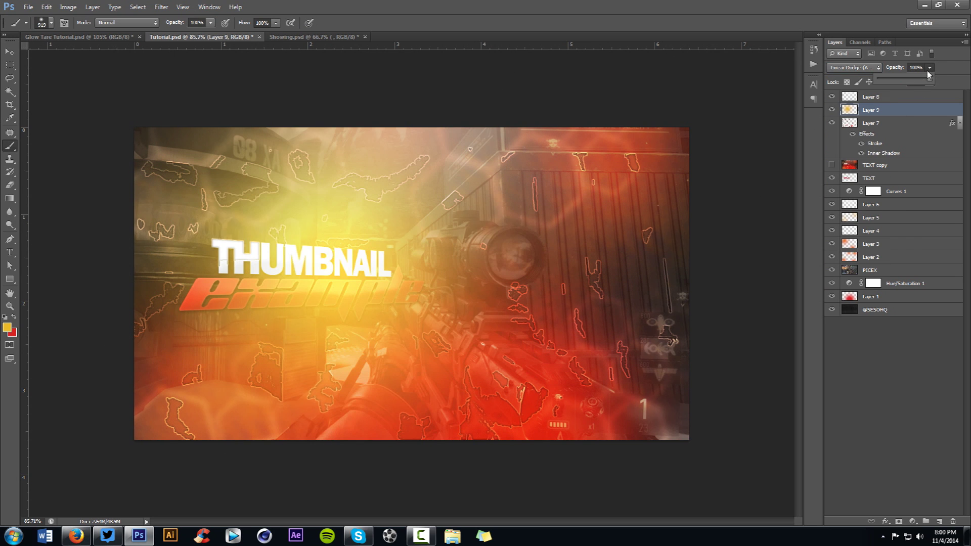
left_click_drag(906, 84, 898, 83)
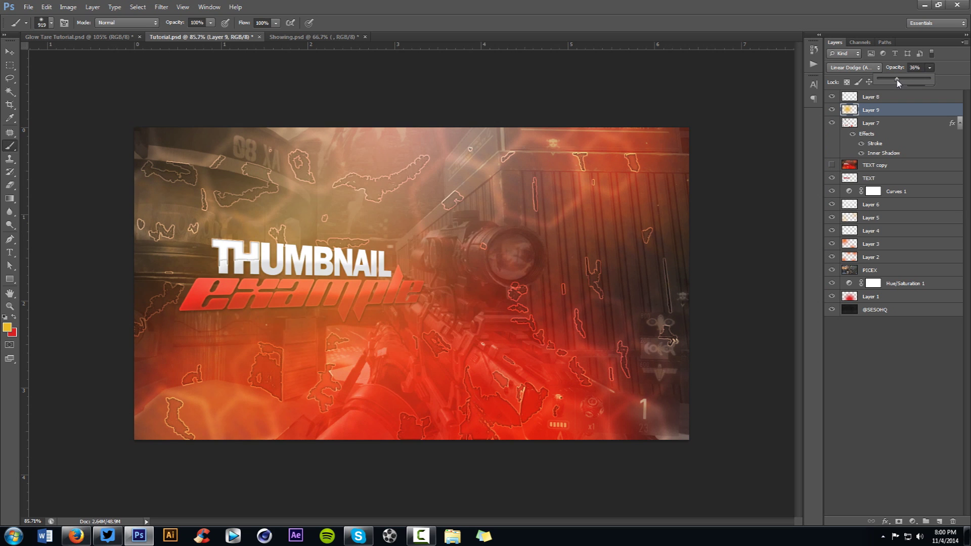
left_click(913, 522)
left_click(906, 357)
- Shape Curves 2 into an S-curve by raising the highlights and darkening the shadows
left_click_drag(595, 144, 594, 138)
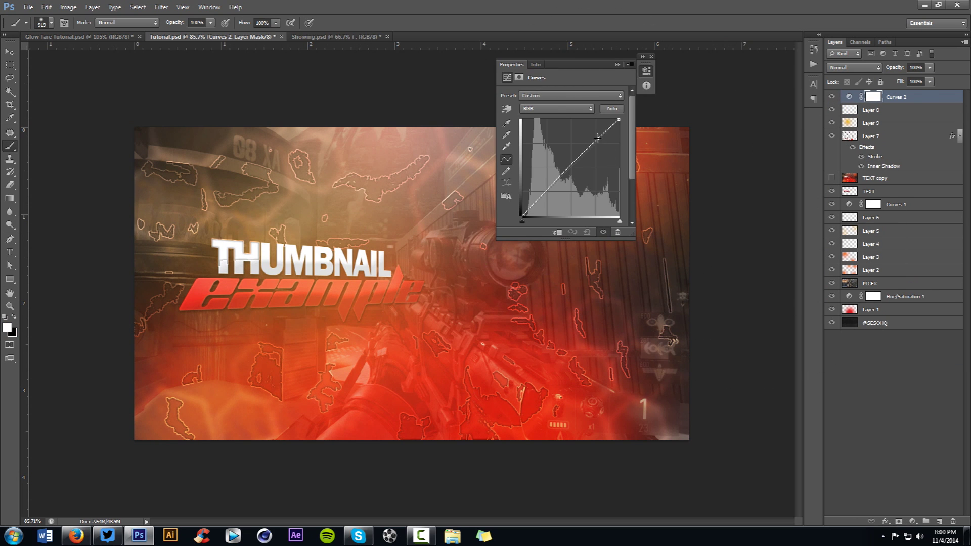
left_click_drag(551, 186, 549, 192)
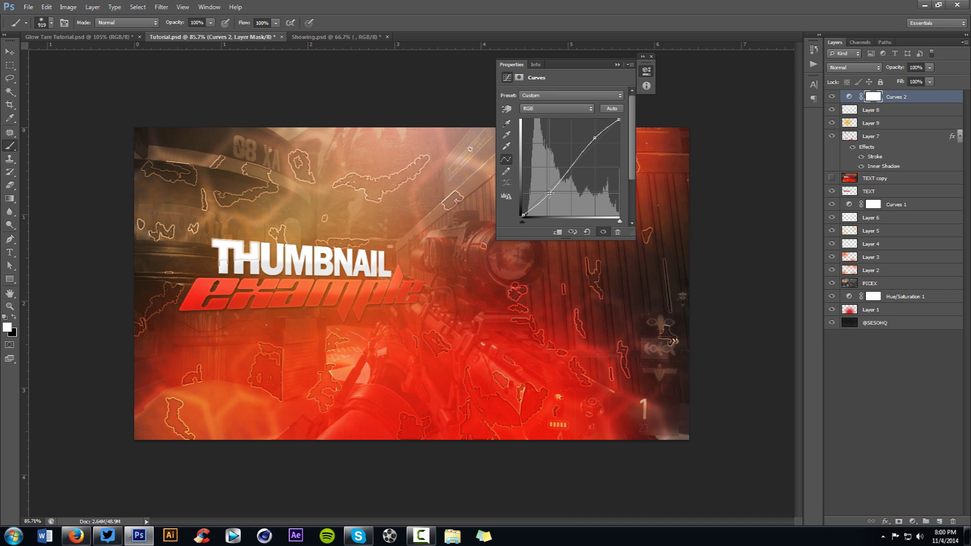
left_click_drag(550, 193, 552, 189)
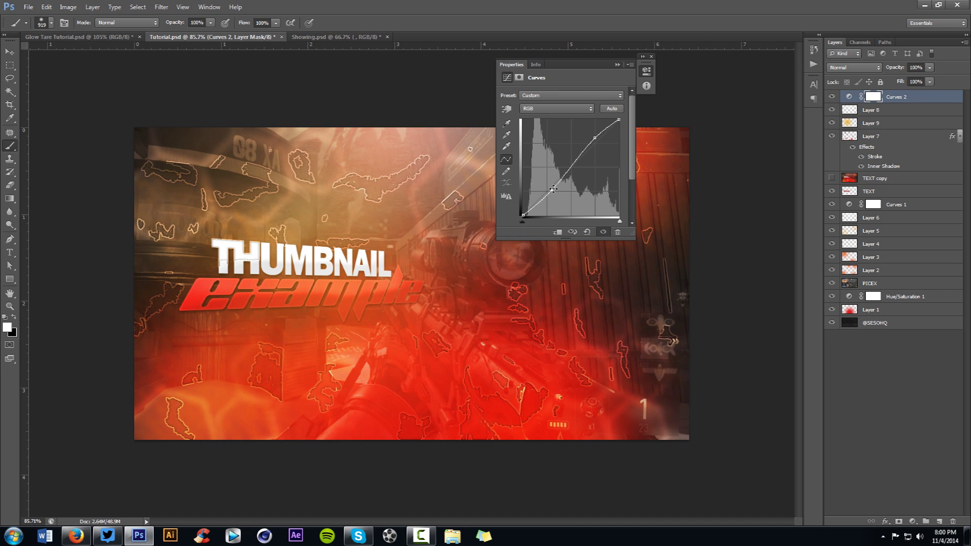
left_click(653, 56)
key("v")
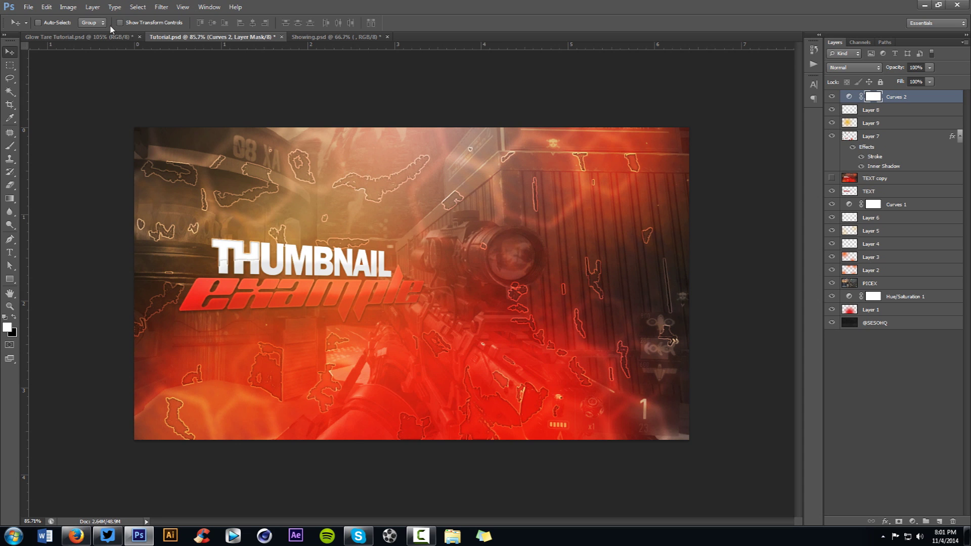
- Reveal the 300 LIKES banner group in Glow Tare Tutorial.psd, then switch to Firefox
left_click(102, 37)
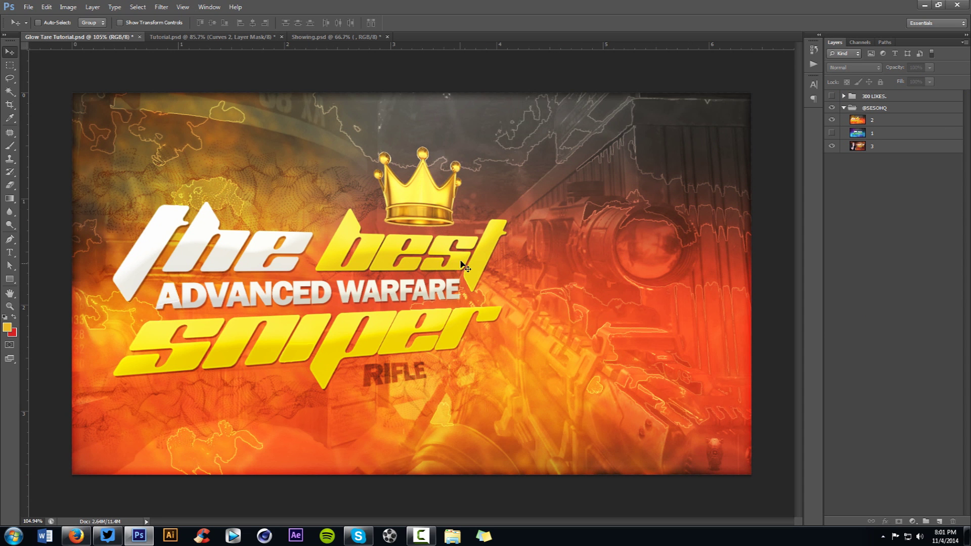
left_click(218, 38)
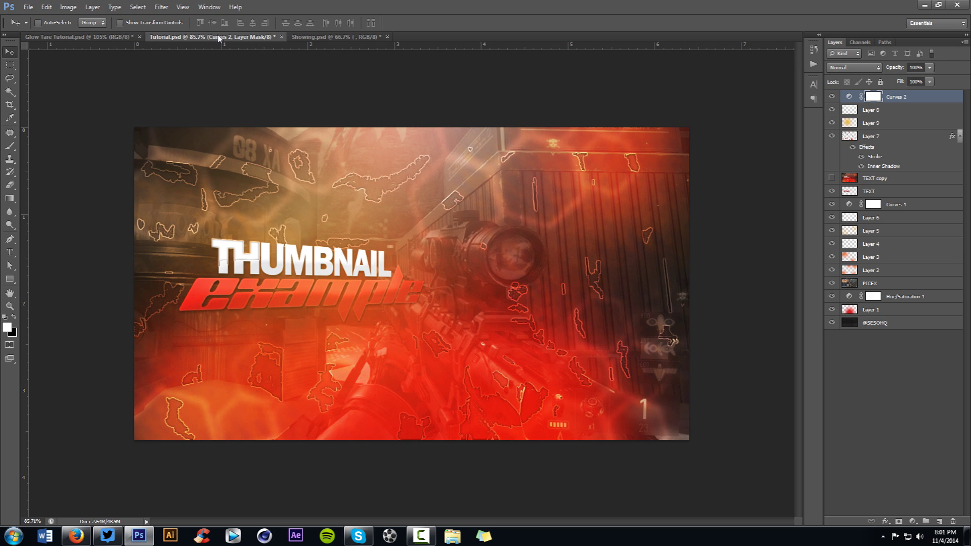
left_click(91, 37)
left_click(831, 96)
left_click(876, 96)
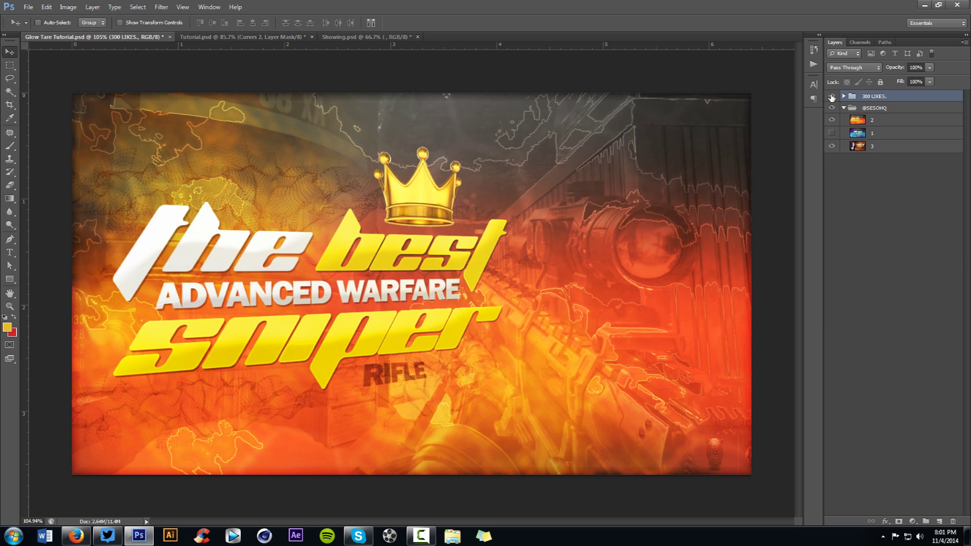
key("alt")
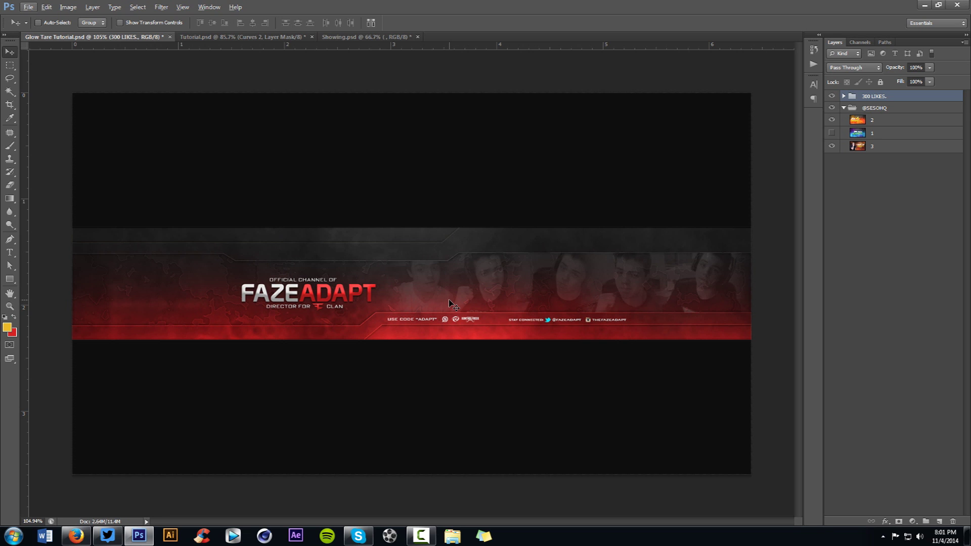
left_click(76, 536)
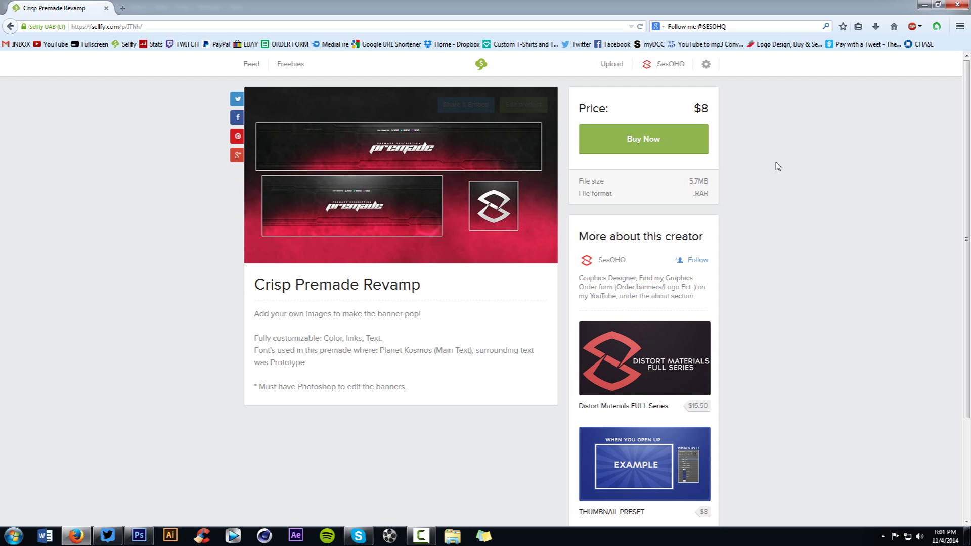
- Return to Photoshop and bring the Showing.psd document to the front
left_click(139, 536)
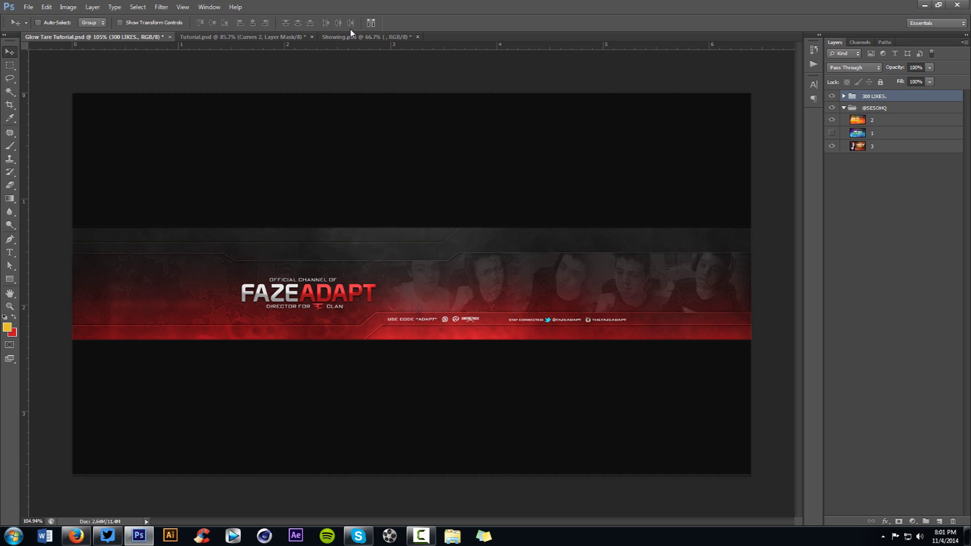
left_click(351, 33)
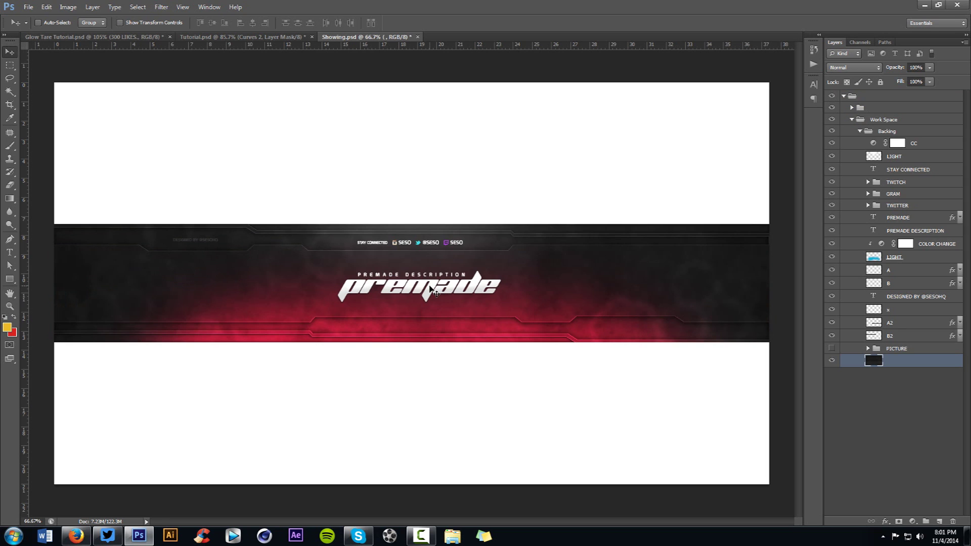